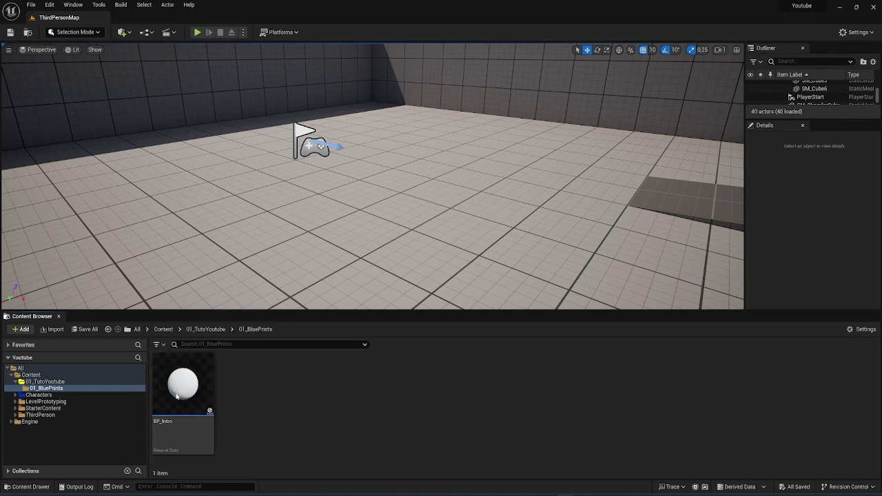
- Locate the BP_Intro asset in the Content Browser's 01_BluePrints folder
mouse_move(183, 390)
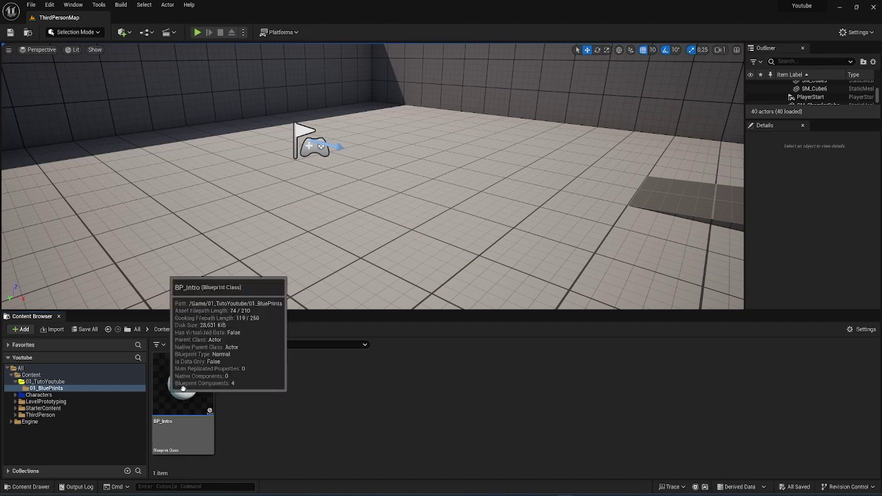
- Open BP_Intro, check the Audio1 component, and show the blueprint's 3D viewport preview
double_click(183, 387)
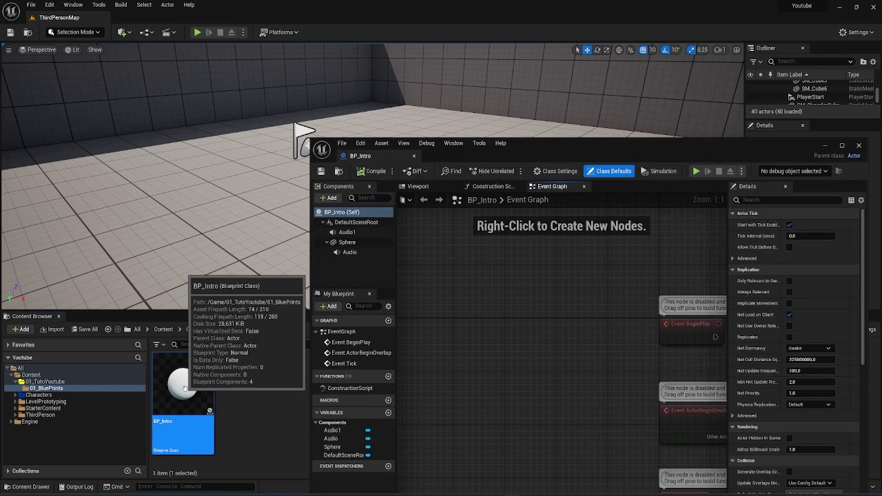
click(353, 234)
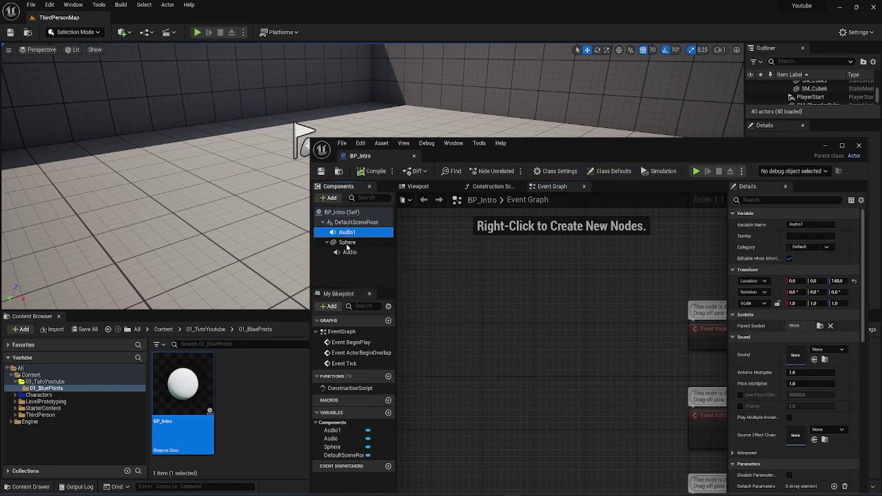
click(424, 187)
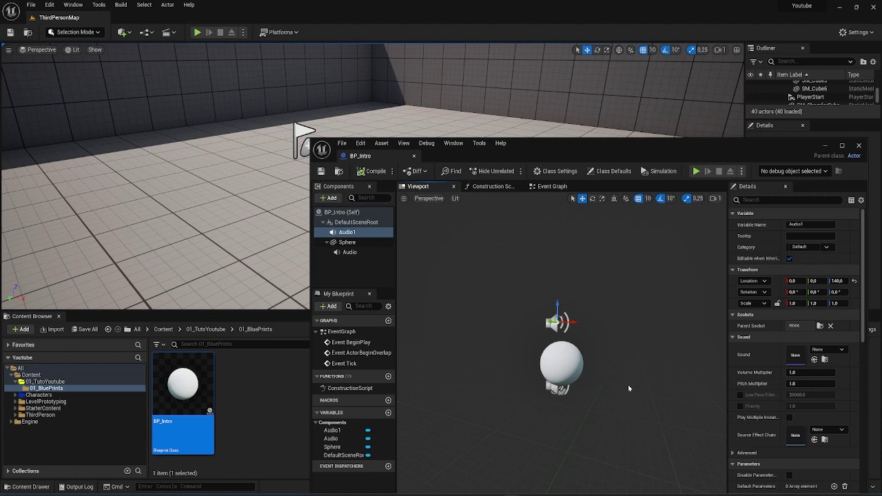
mouse_move(674, 351)
middle_down()
mouse_move(706, 330)
mouse_move(692, 334)
middle_up()
drag(620, 144, 666, 146)
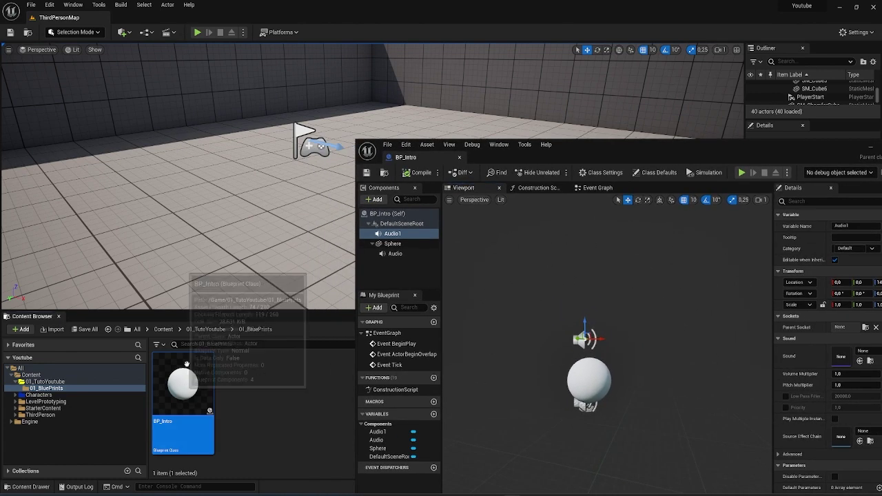
- Place a BP_Intro instance in the level and inspect DefaultSceneRoot, Audio1 and the Sphere's Audio
drag(186, 363, 221, 205)
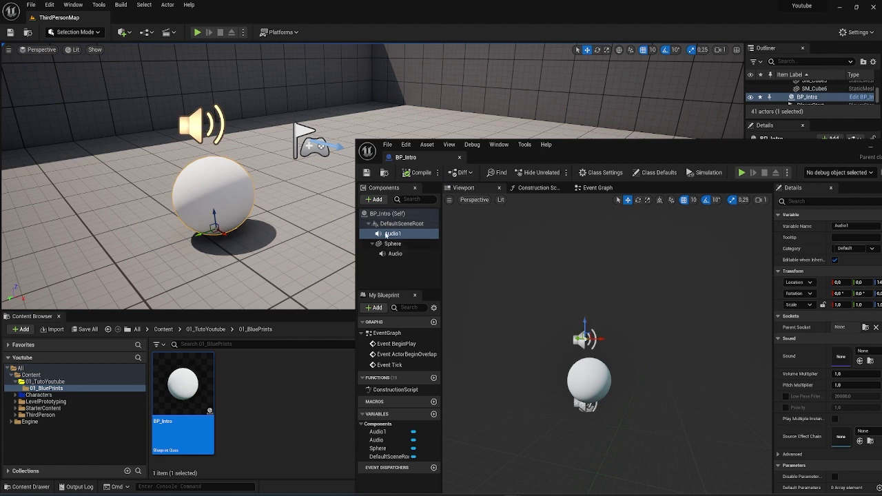
click(388, 225)
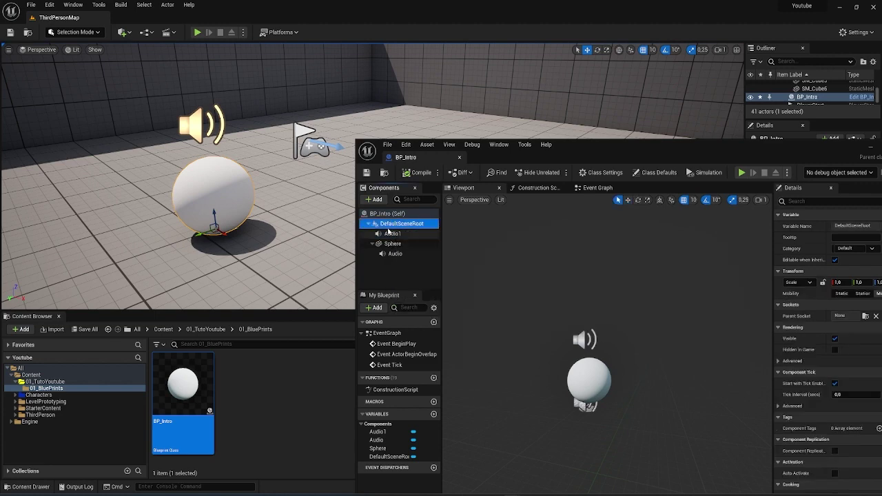
click(390, 233)
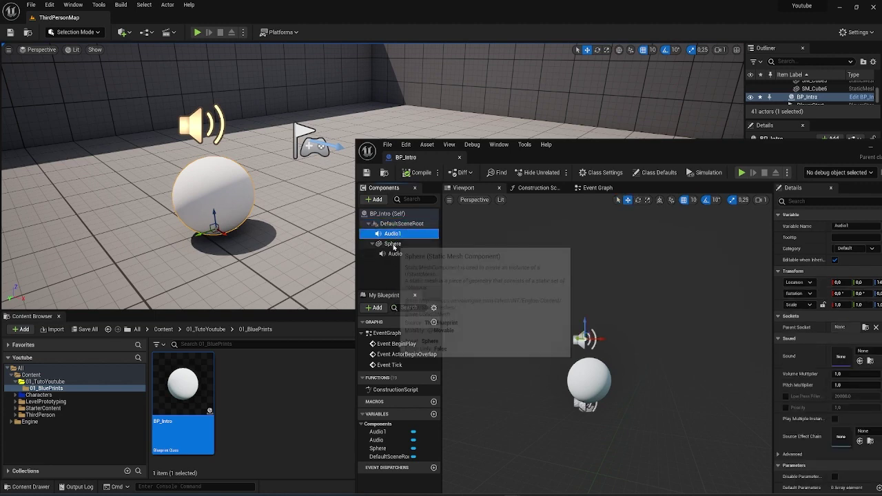
click(393, 244)
click(392, 254)
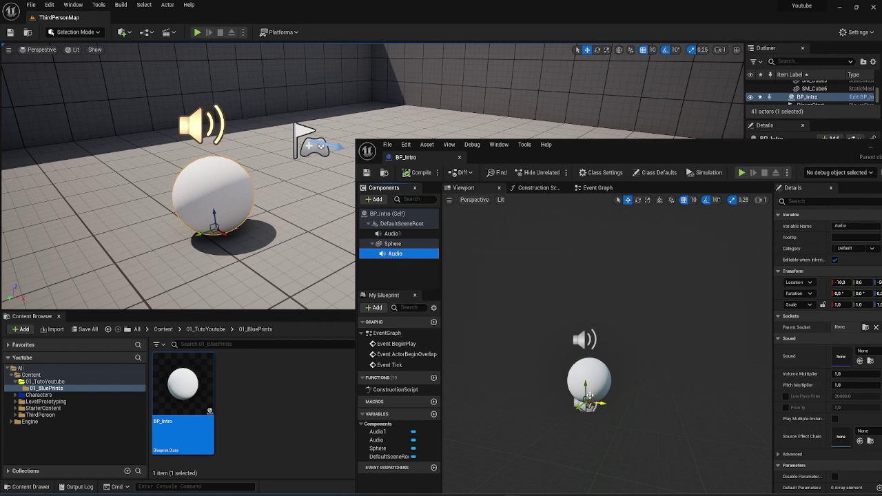
- Delete the Audio, Sphere and Audio1 components so only DefaultSceneRoot remains
key(Delete)
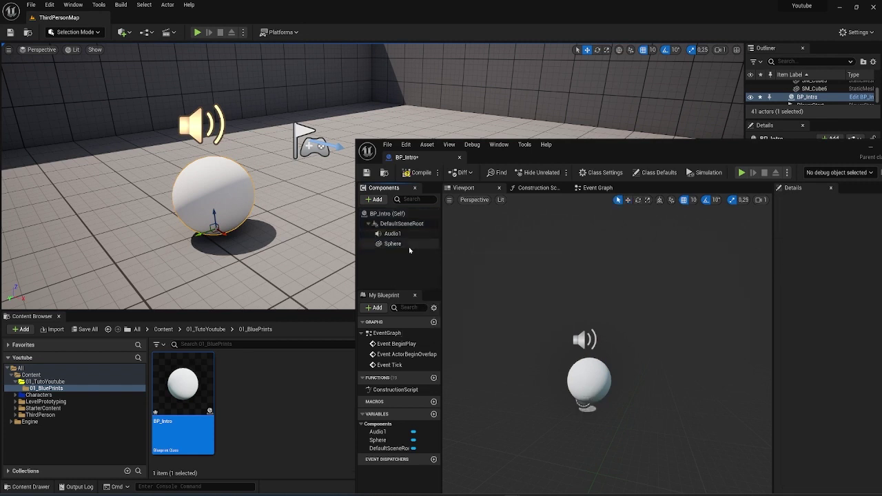
click(406, 245)
key(Delete)
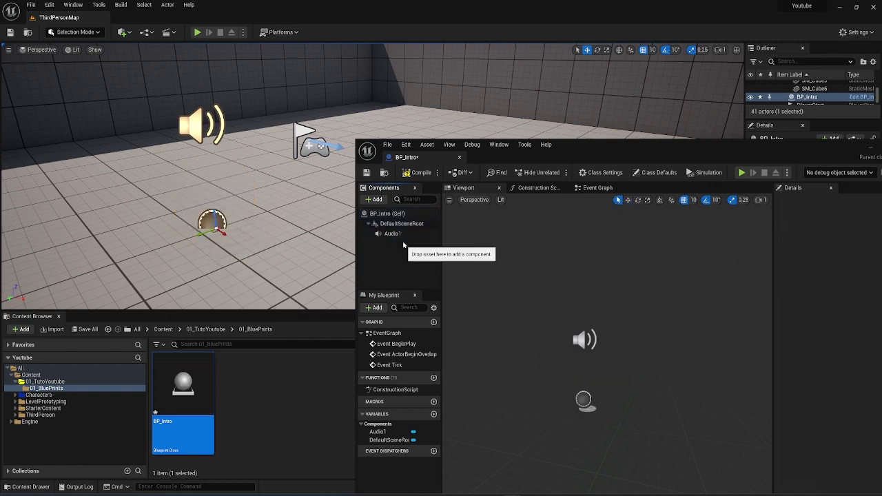
click(399, 234)
key(Delete)
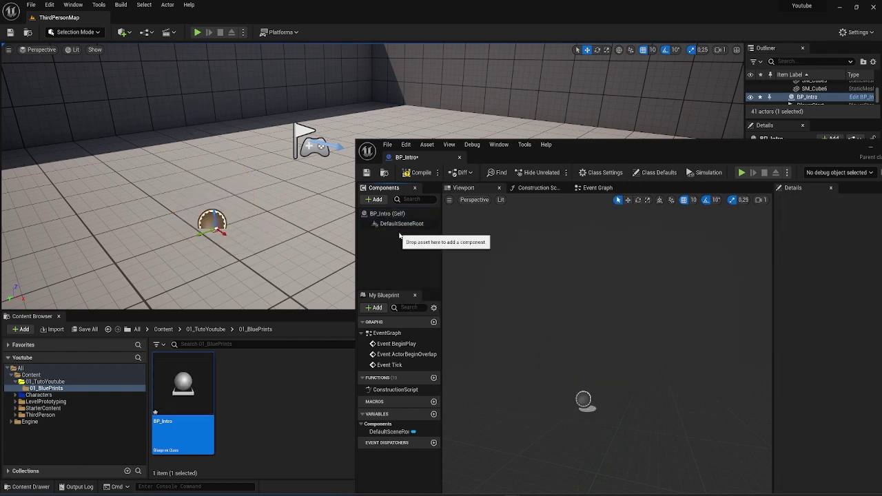
drag(585, 145, 548, 155)
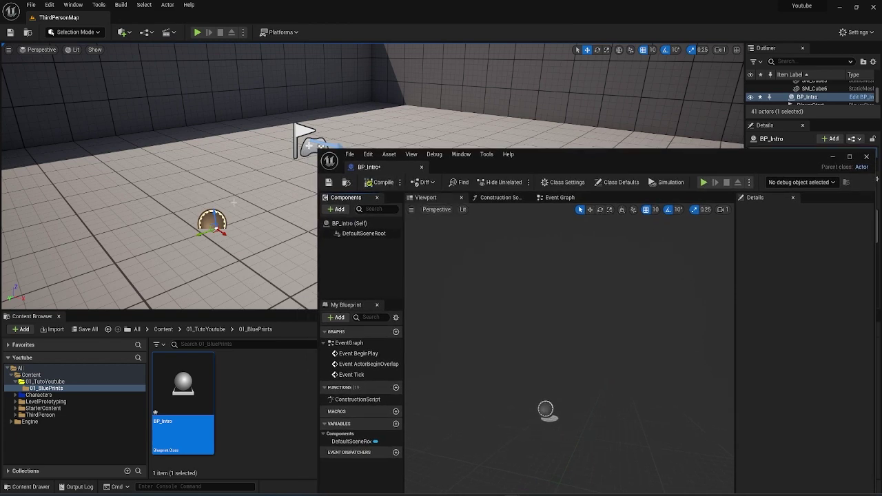
- Add a Cube component with its default name and raise it to Location Z 50
click(336, 208)
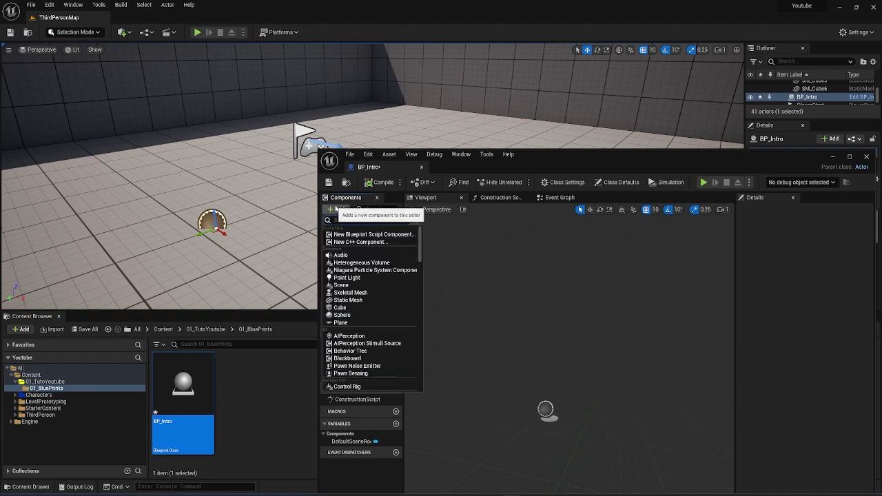
click(340, 307)
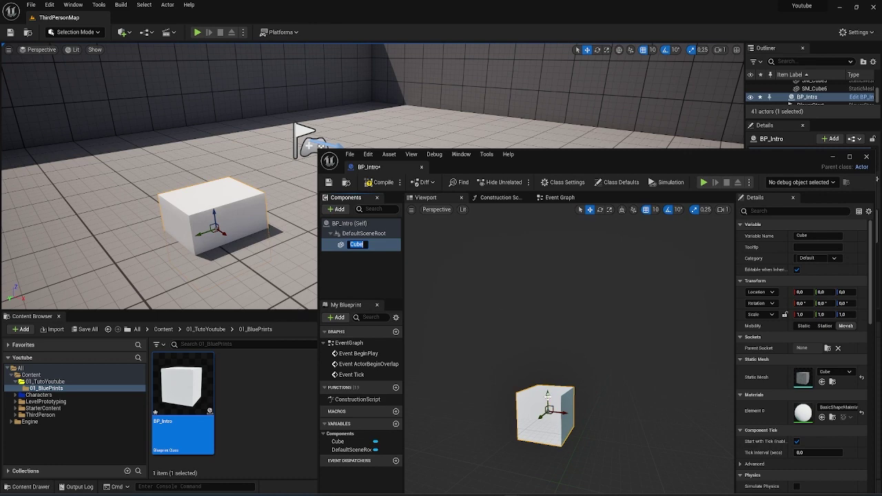
click(548, 400)
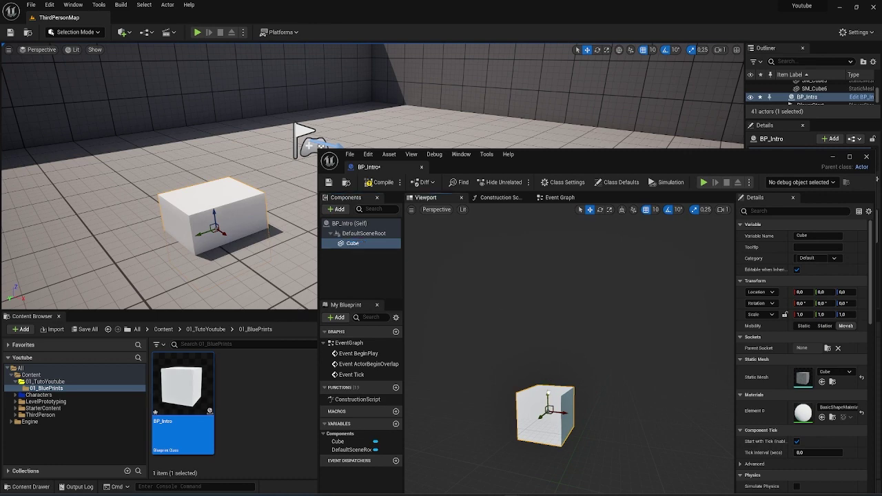
drag(548, 394, 547, 372)
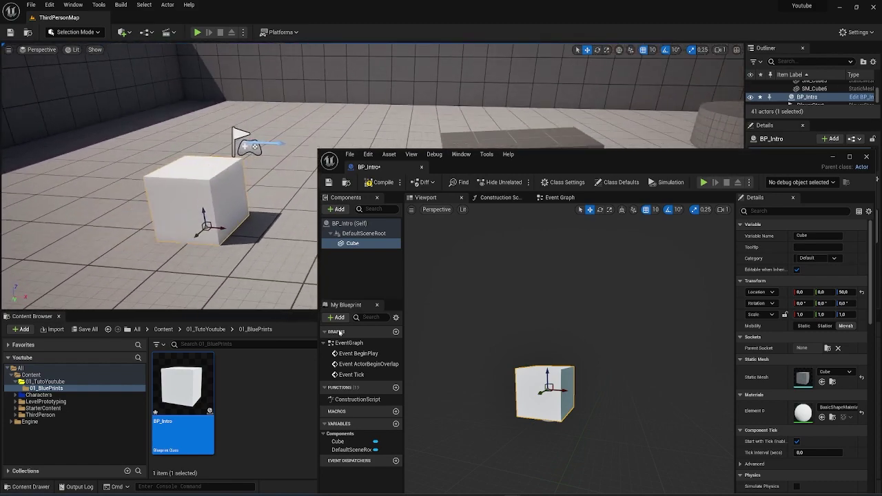
mouse_move(688, 158)
mouse_down()
mouse_move(658, 134)
mouse_move(639, 93)
mouse_up()
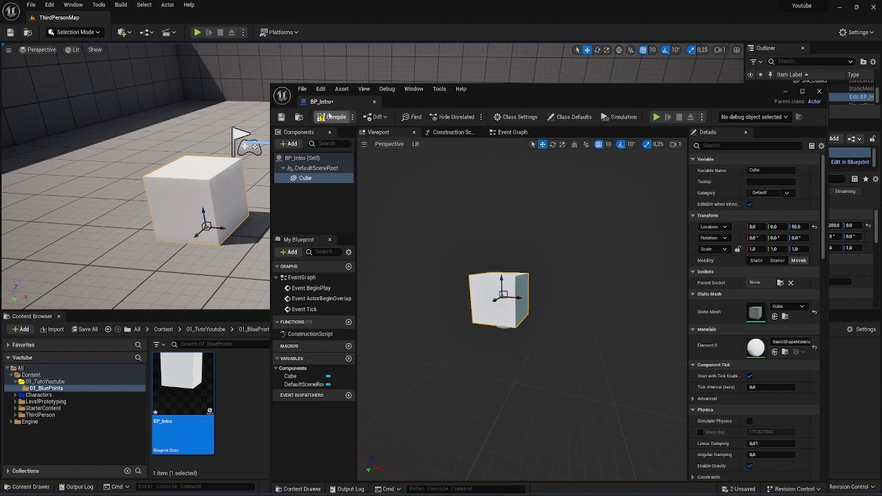
- Dock BP_Intro beside ThirdPersonMap, save it, and browse the Add component list without adding anything
drag(321, 102, 181, 18)
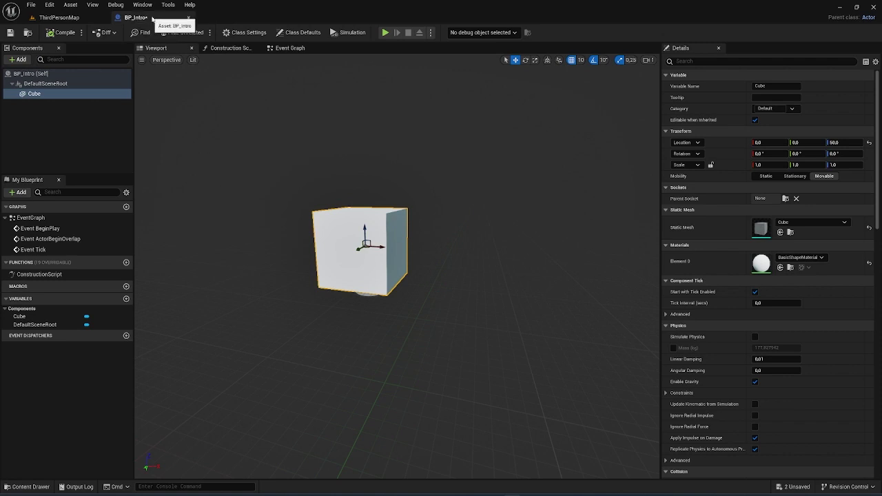
click(11, 33)
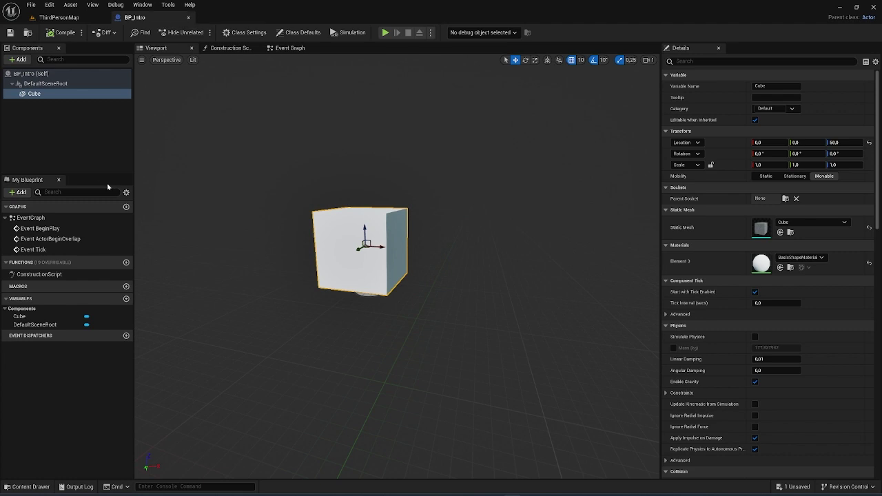
click(20, 60)
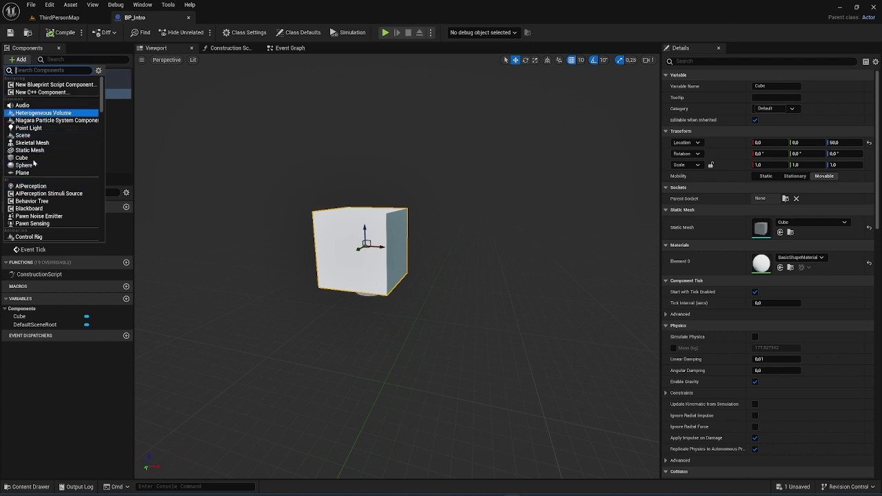
scroll(28, 193, down, 1)
scroll(26, 137, down, 1)
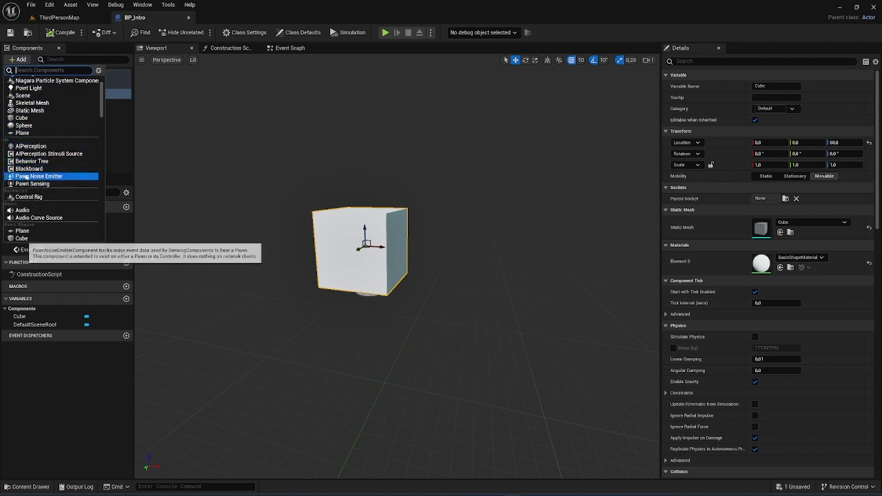
scroll(26, 178, down, 2)
scroll(26, 177, down, 1)
scroll(26, 177, down, 1)
scroll(26, 177, down, 1)
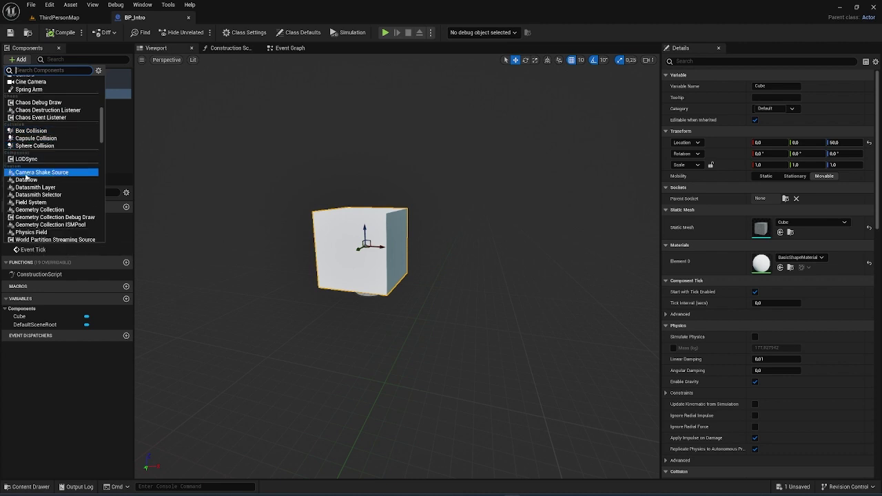
scroll(25, 177, down, 1)
scroll(25, 176, down, 1)
scroll(25, 177, down, 2)
scroll(25, 177, down, 2)
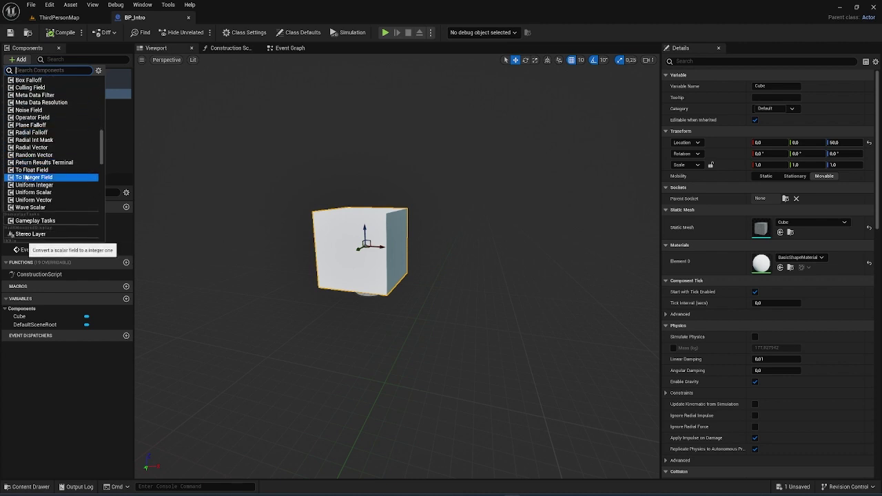
scroll(25, 178, down, 1)
scroll(25, 179, down, 1)
scroll(26, 179, down, 1)
scroll(25, 177, down, 1)
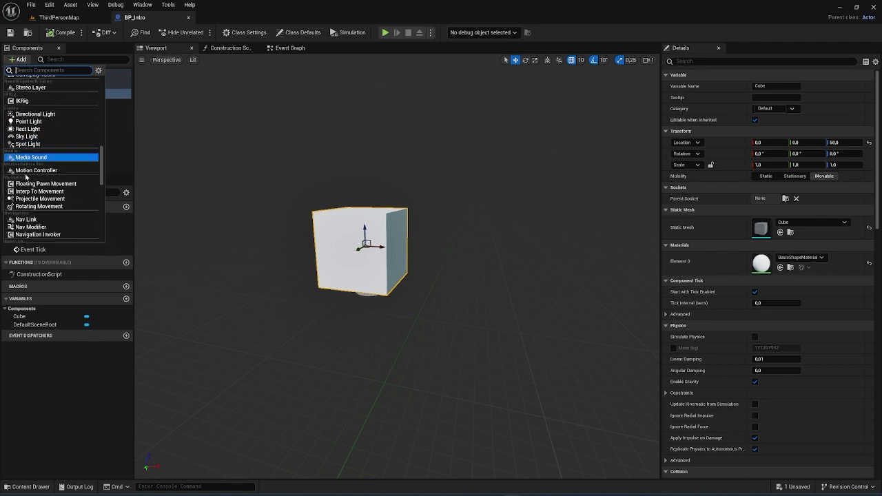
scroll(25, 172, down, 1)
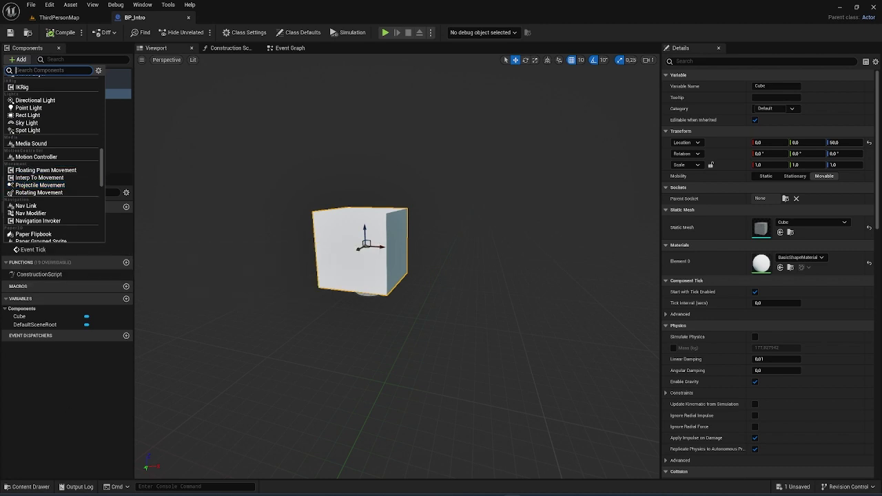
key(Escape)
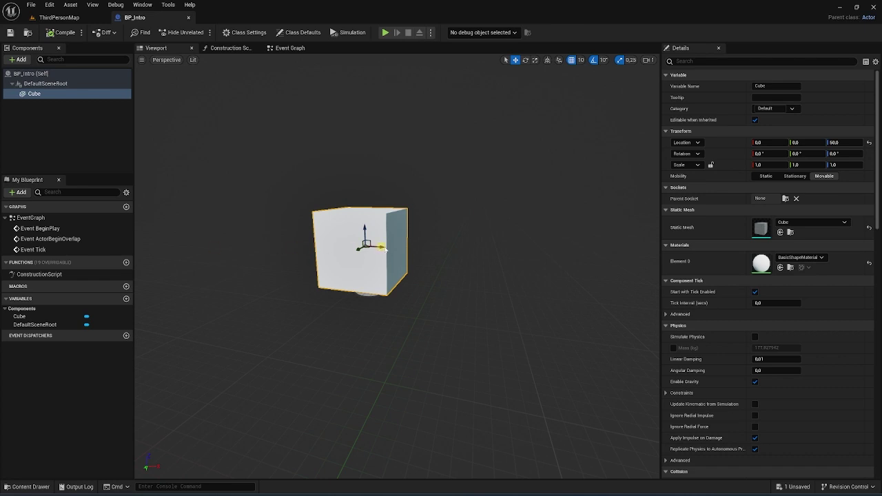
- Add a Rotating Movement component to BP_Intro, keeping the default name RotatingMovement
click(296, 193)
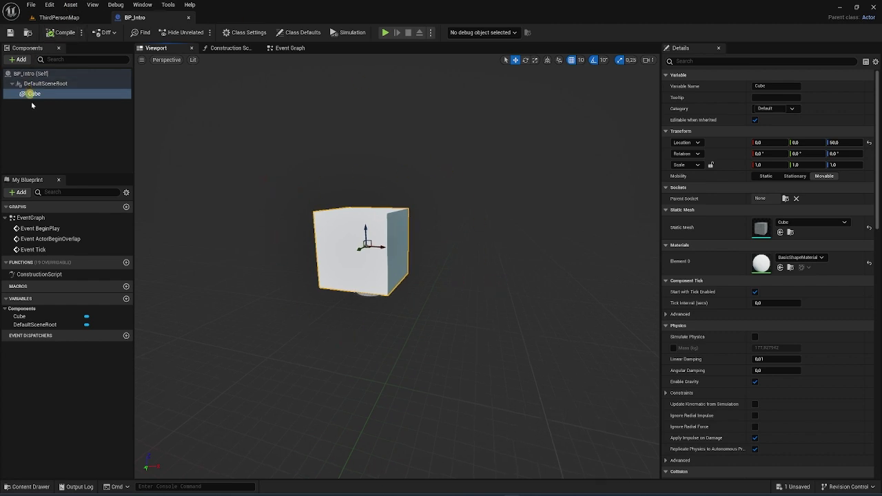
click(18, 59)
scroll(43, 186, down, 3)
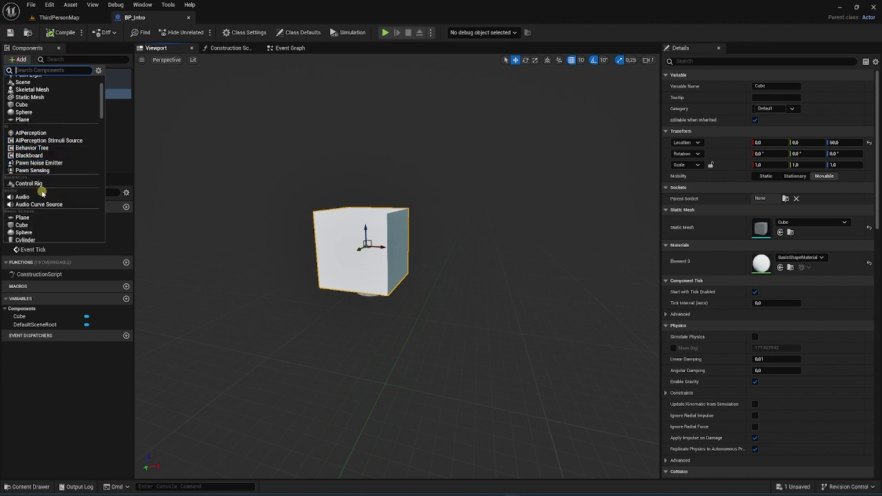
scroll(43, 188, down, 3)
scroll(43, 189, down, 3)
scroll(43, 193, down, 3)
scroll(42, 189, down, 3)
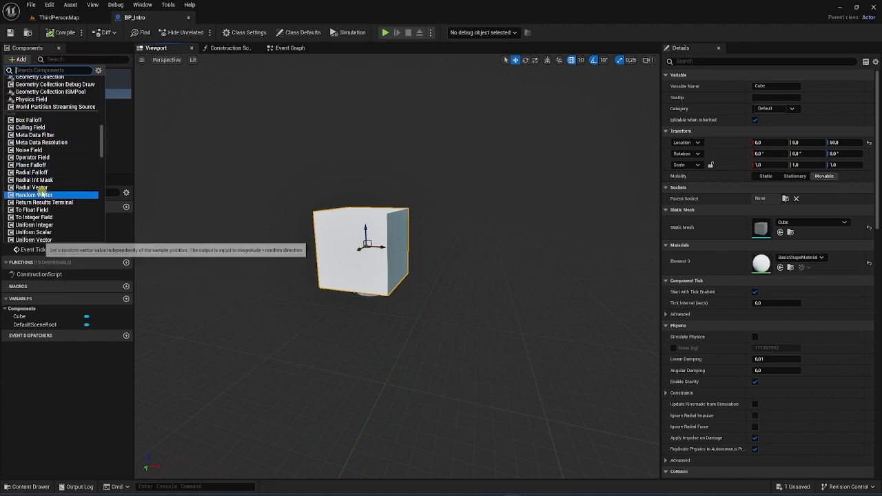
scroll(42, 190, down, 3)
scroll(42, 191, down, 3)
scroll(42, 193, down, 3)
scroll(43, 193, down, 1)
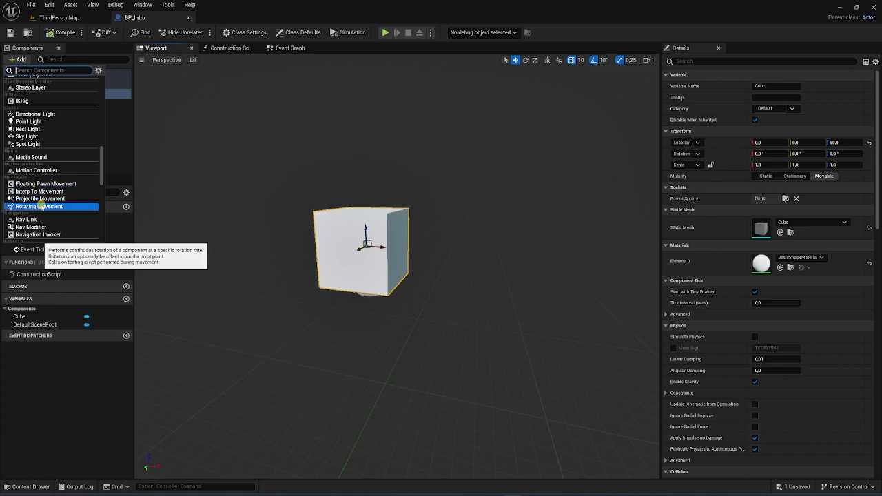
click(41, 206)
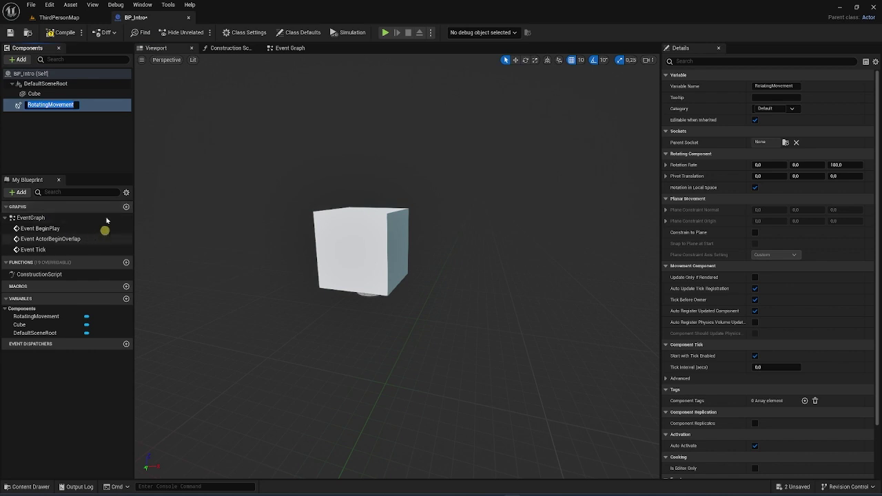
click(61, 117)
- Review RotatingMovement's 180 Z rotation rate and compile BP_Intro
click(40, 105)
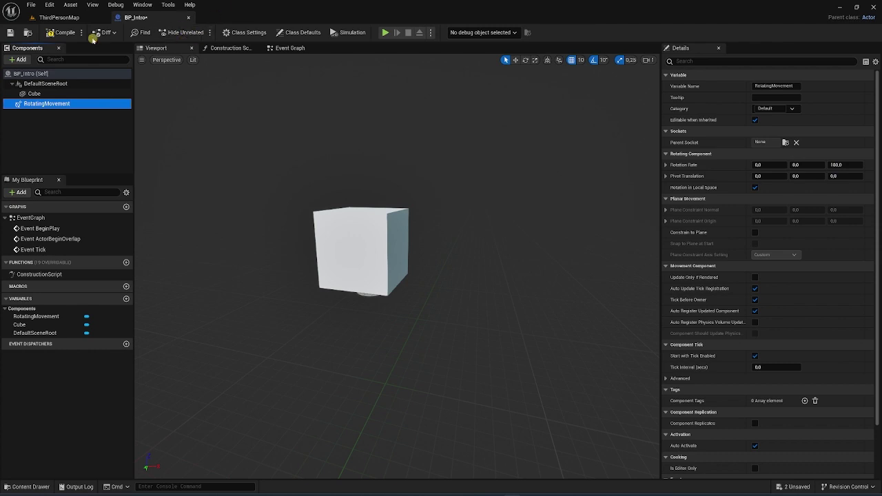
click(55, 32)
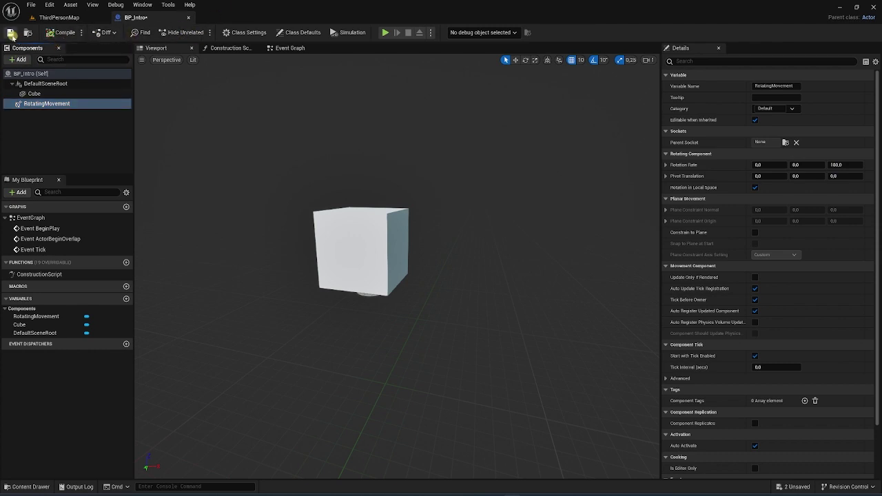
- Play the level, look down at the spinning cube, then end the test run
click(385, 33)
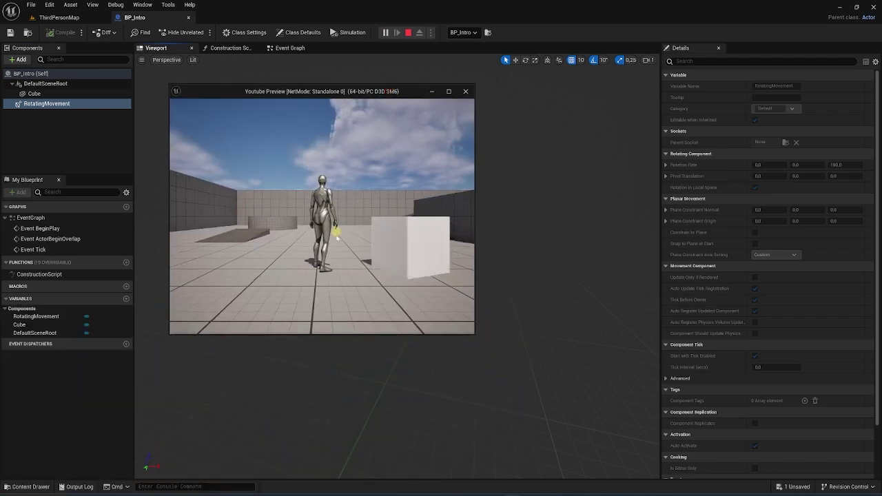
mouse_move(388, 227)
mouse_down()
mouse_move(412, 281)
mouse_move(385, 264)
mouse_up()
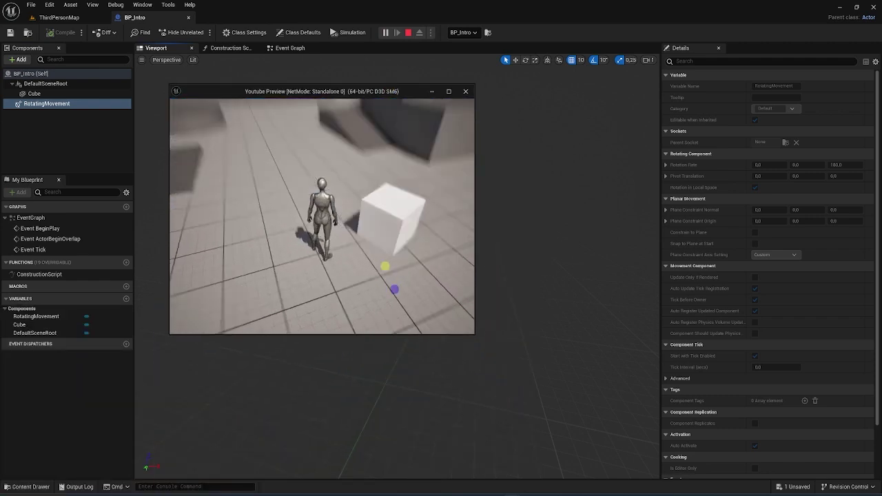
key(Escape)
text(90)
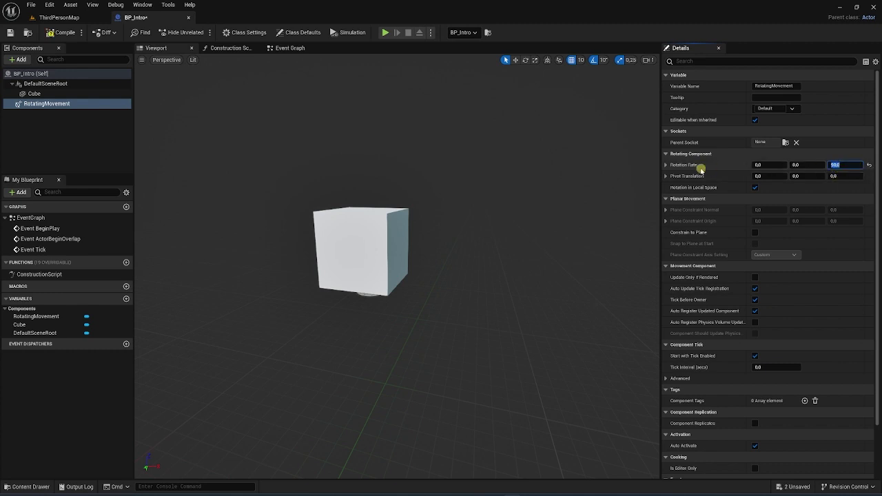
- Set Rotation Rate Z to 90, recompile, and test-play the slower spinning cube
click(62, 33)
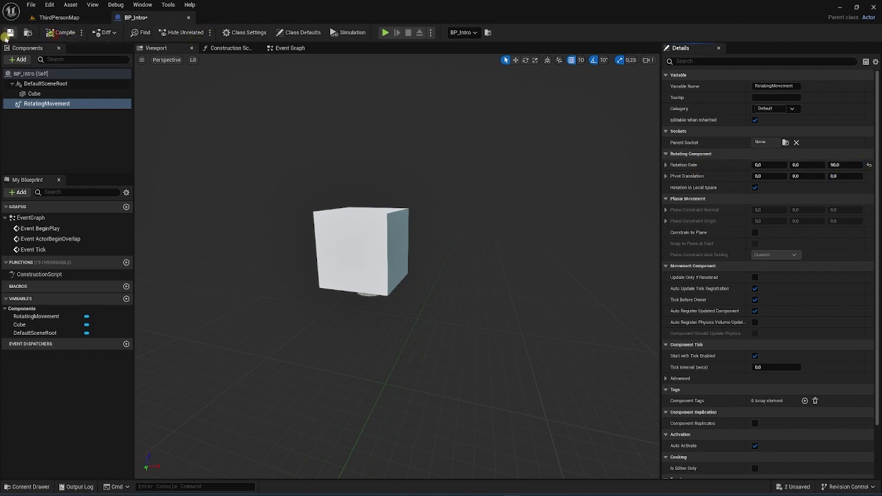
click(385, 32)
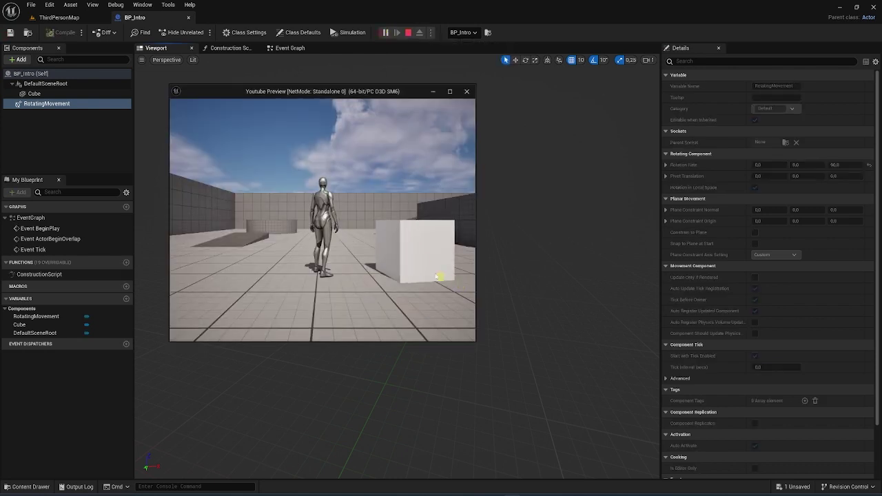
drag(390, 250, 425, 299)
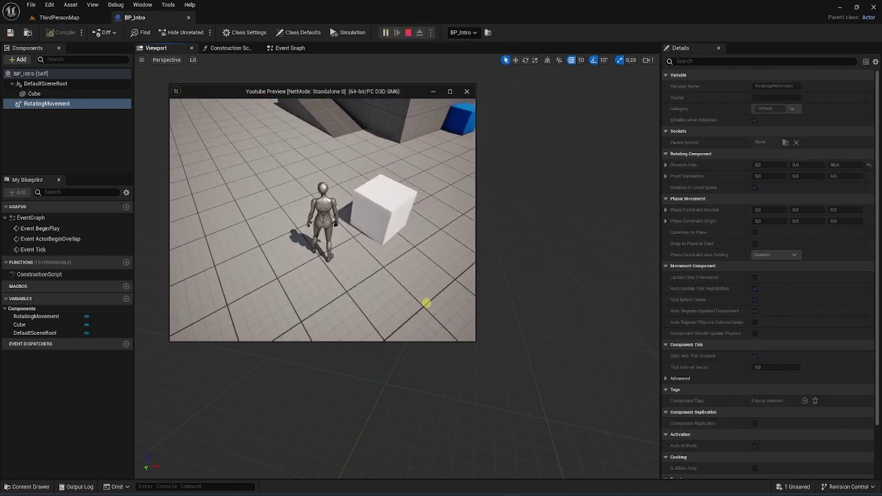
key(Escape)
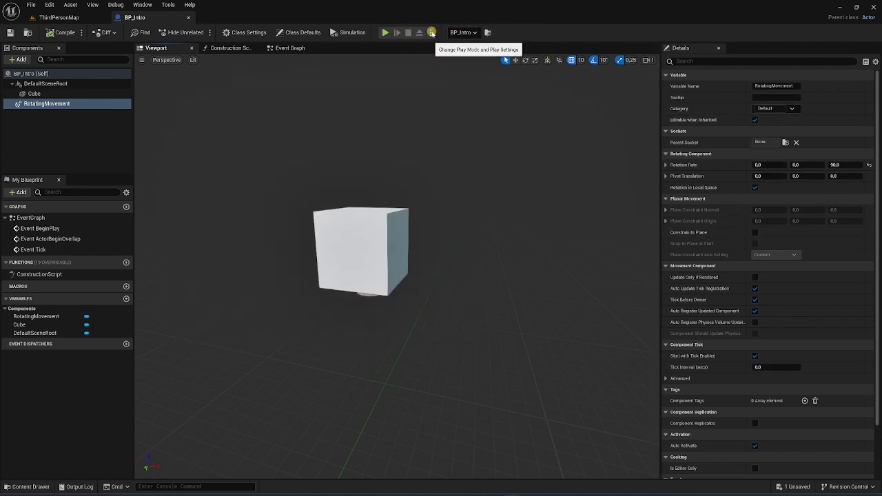
click(387, 32)
- Float the BP_Intro editor in its own window, play the level, and shrink the window lower right
key(Escape)
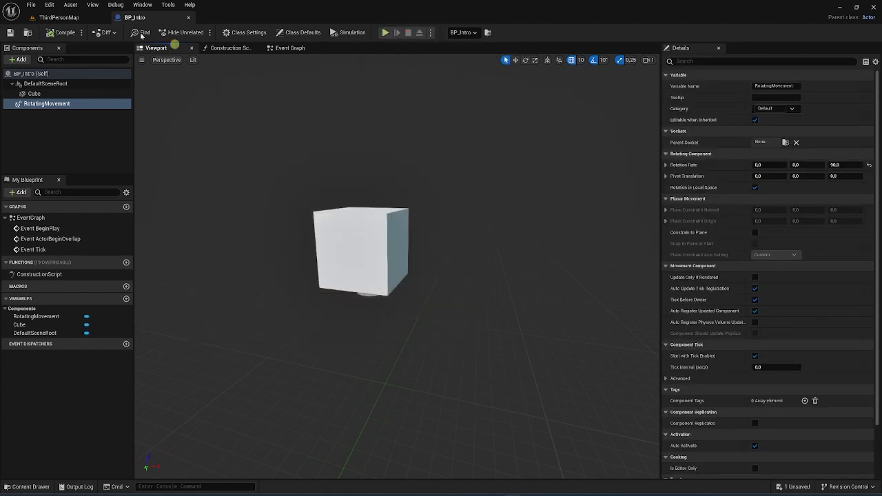
drag(153, 17, 278, 184)
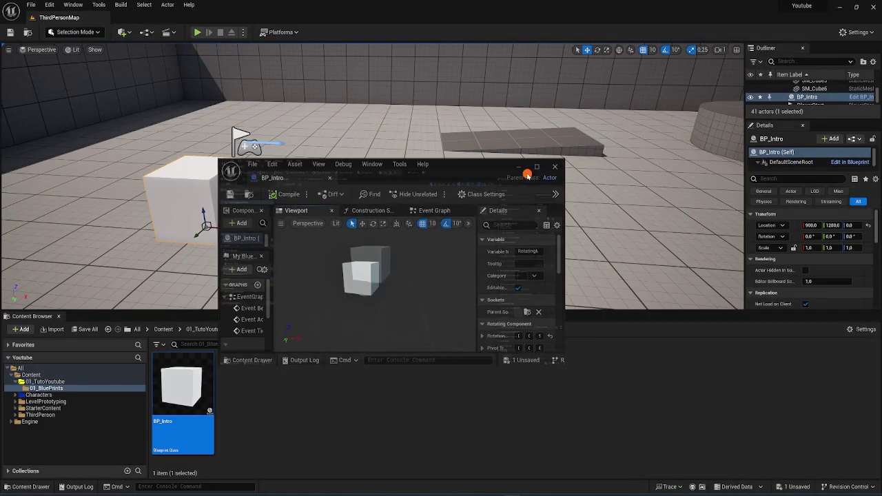
click(528, 173)
click(383, 33)
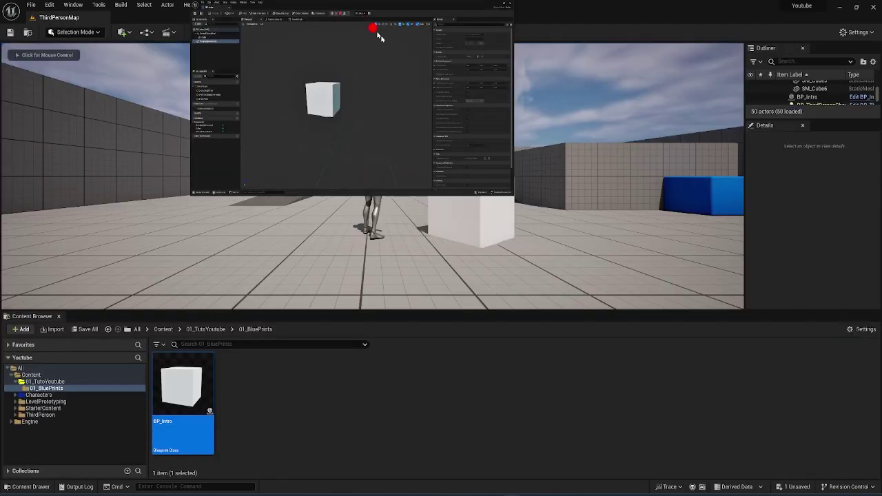
drag(361, 3, 608, 260)
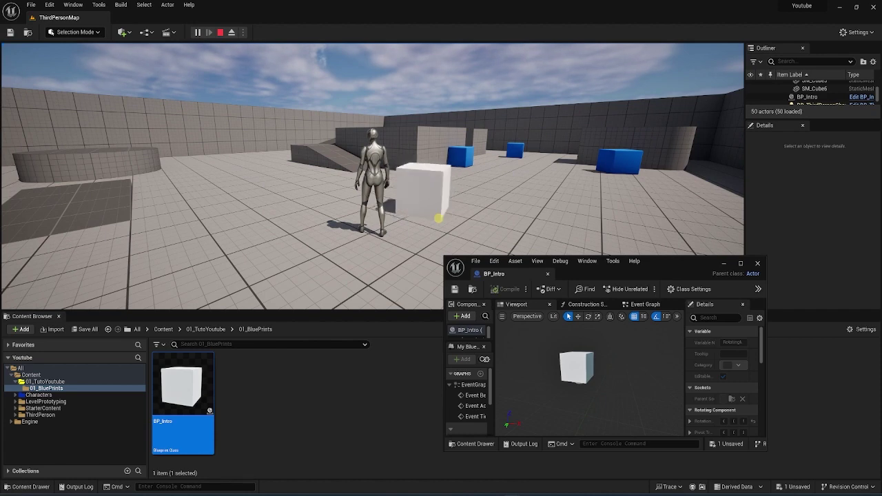
- Playtest the level, walking the character toward the spinning cube
key(Escape)
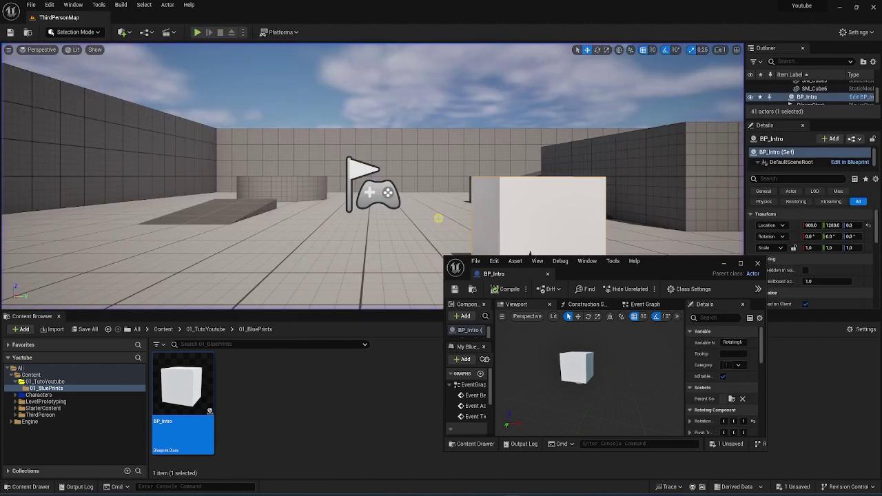
click(197, 31)
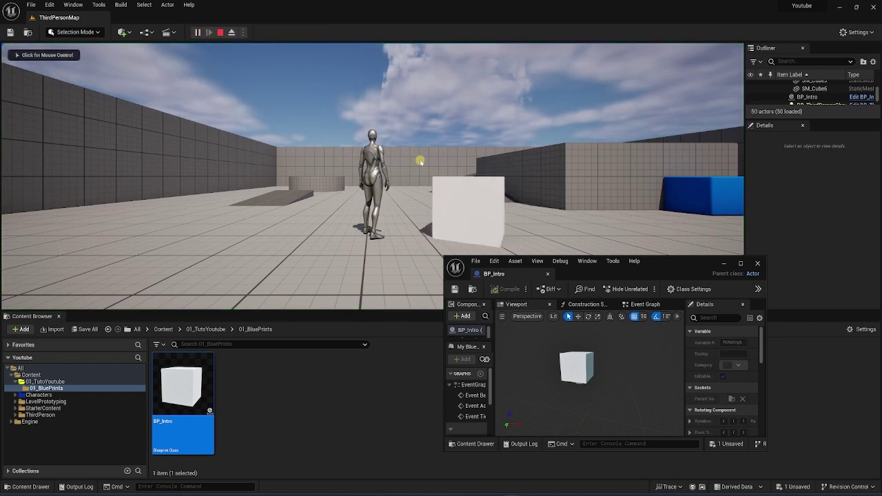
key(Escape)
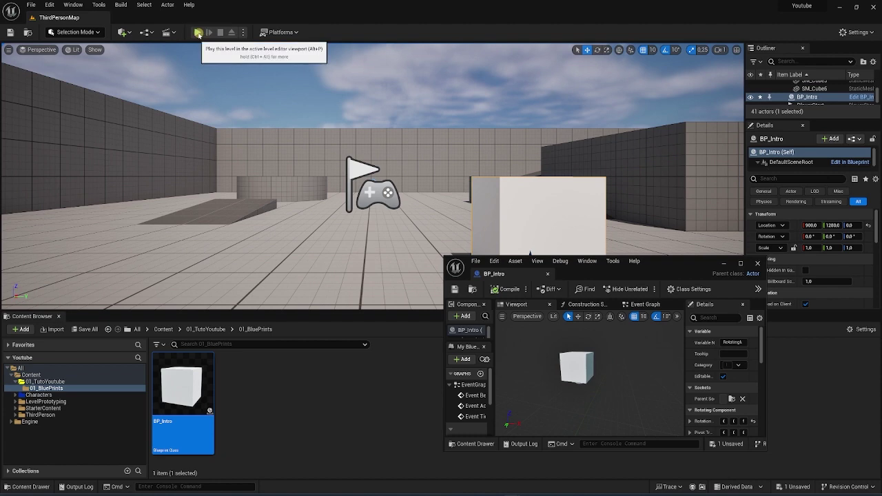
click(198, 33)
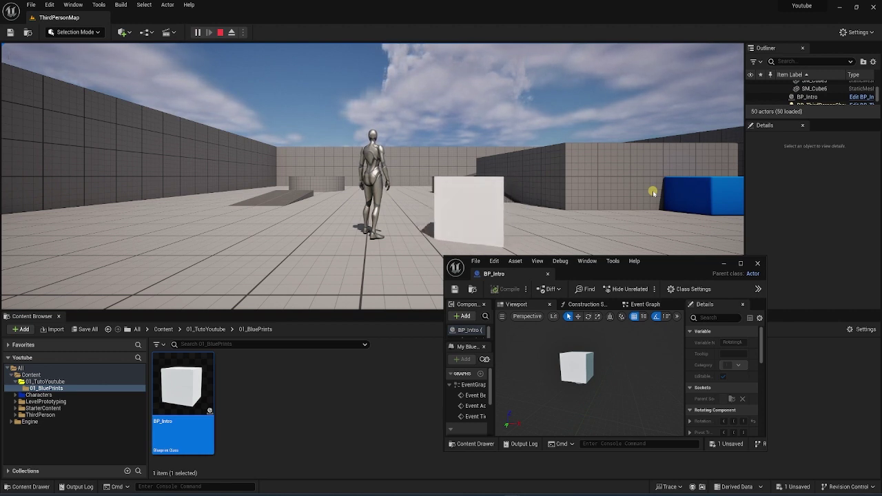
click(310, 126)
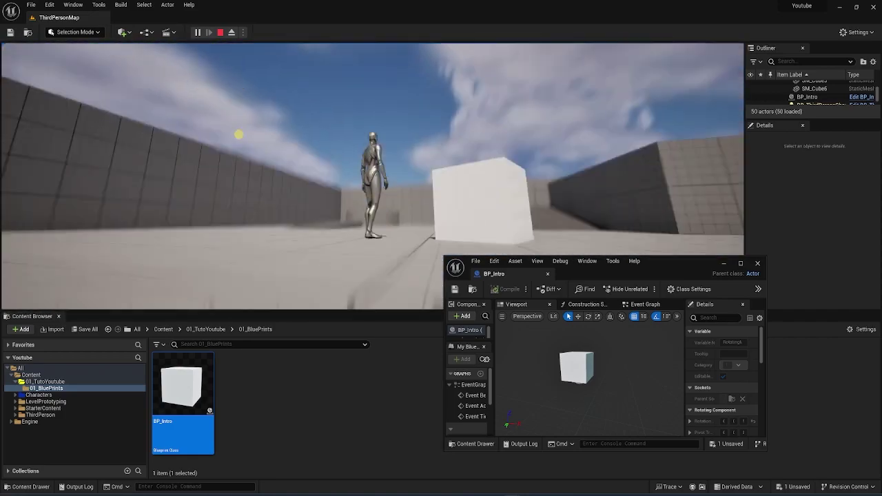
key(w)
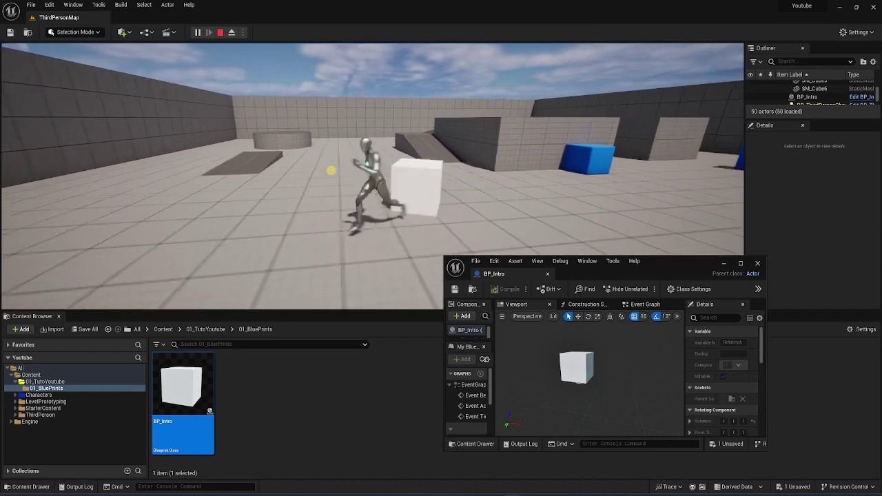
- End the play session and dock BP_Intro back as a tab beside ThirdPersonMap
key(Escape)
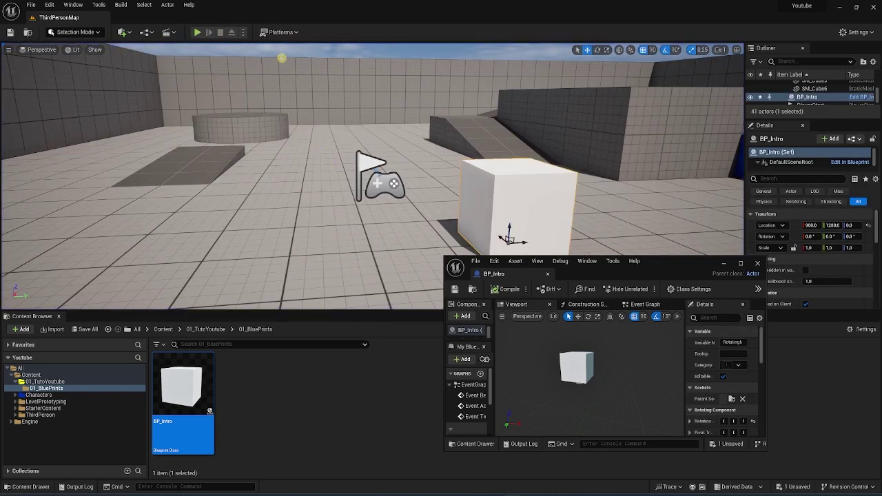
drag(515, 275, 143, 15)
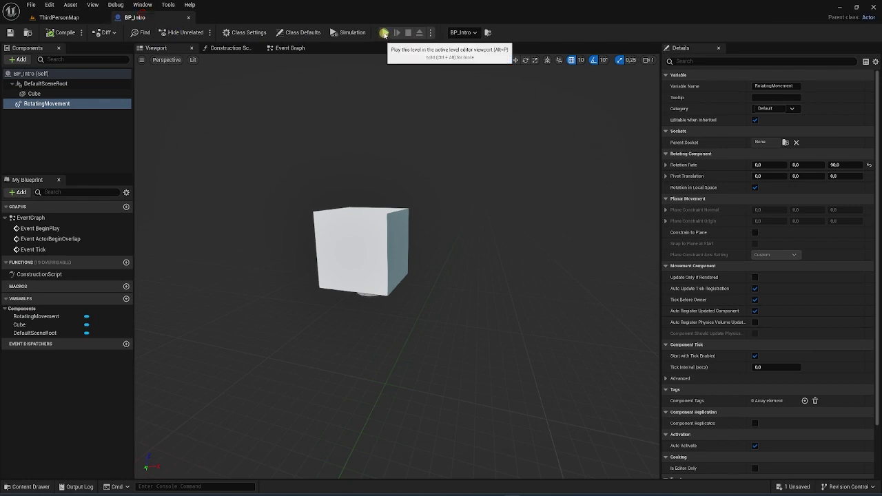
click(385, 32)
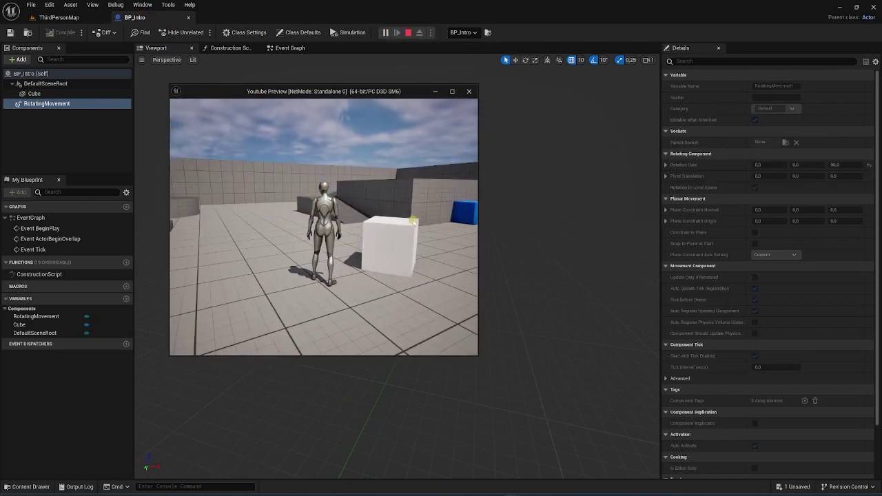
key(Escape)
click(67, 22)
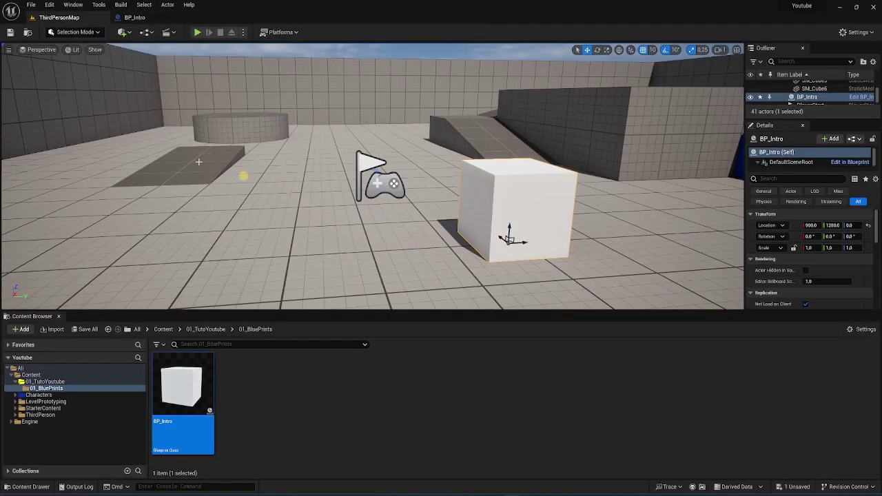
click(140, 18)
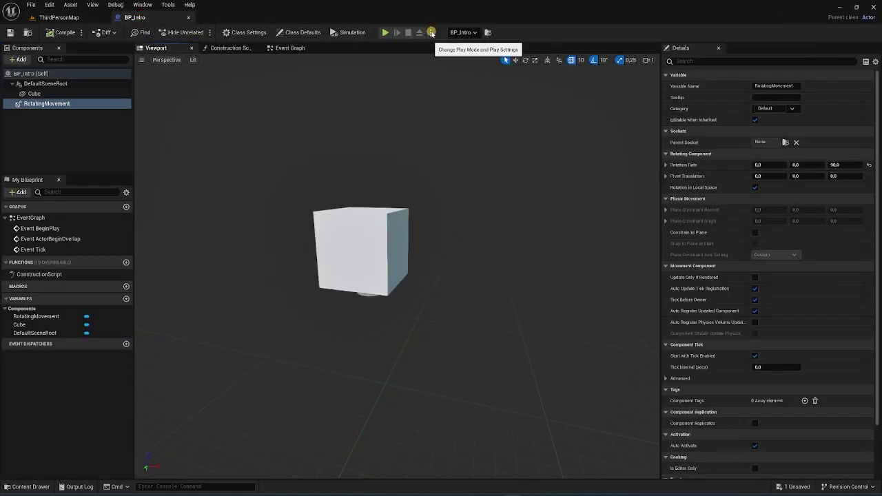
click(385, 33)
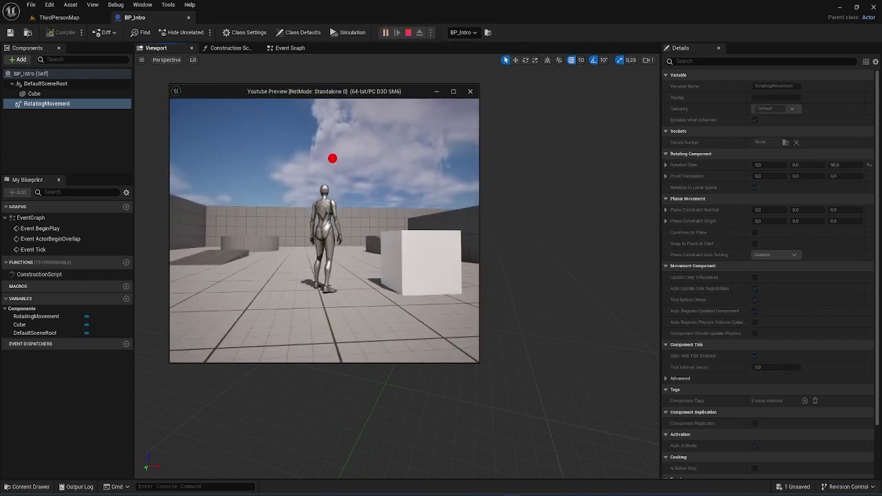
key(w)
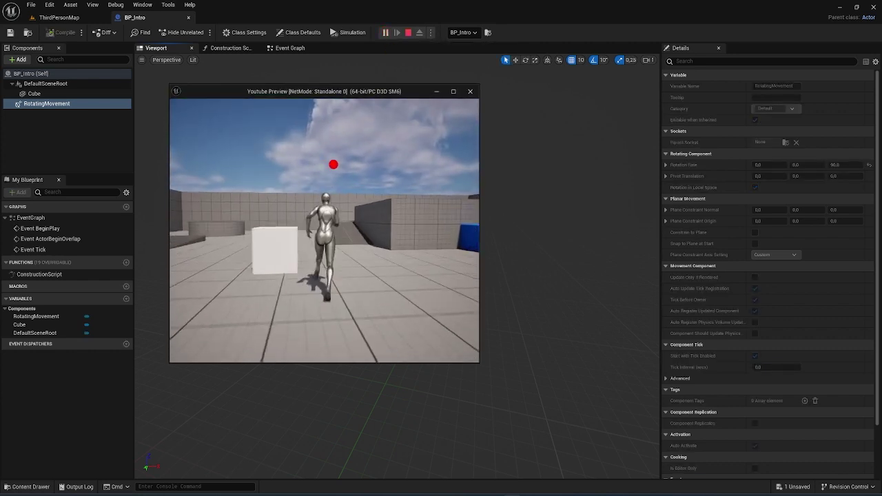
key(Escape)
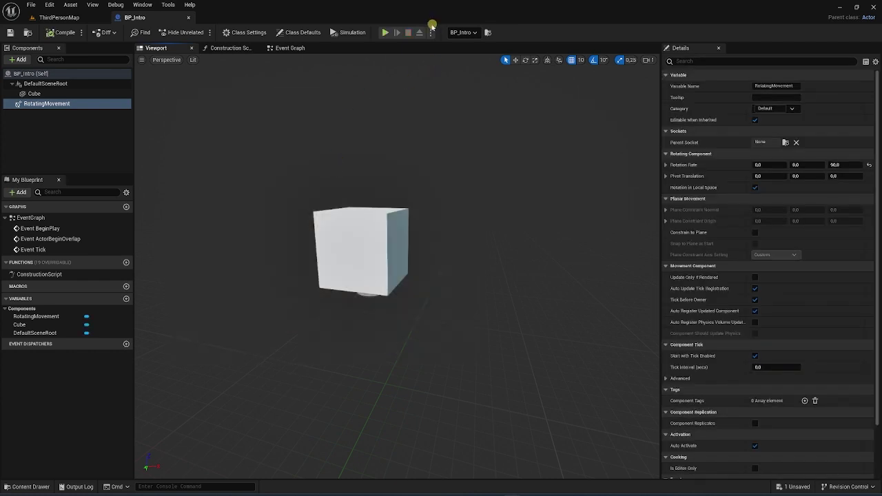
click(431, 33)
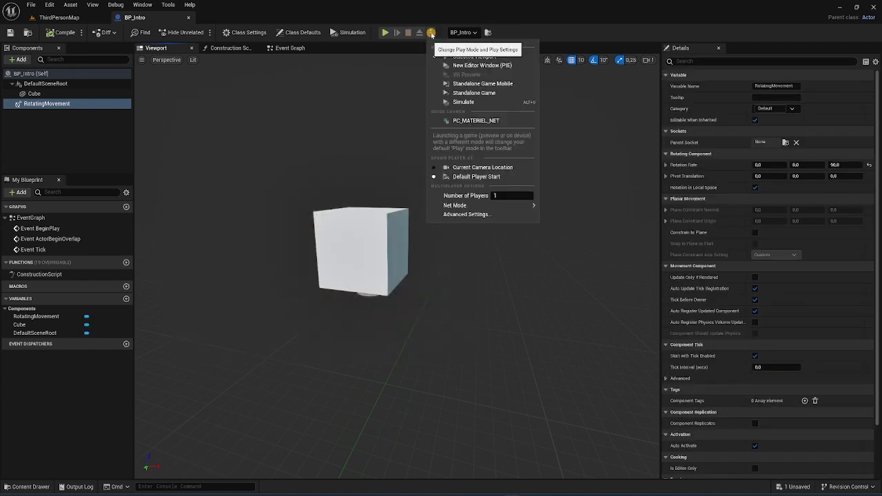
- Simulate the level, watch the cube from the ThirdPersonMap view, then stop
click(477, 102)
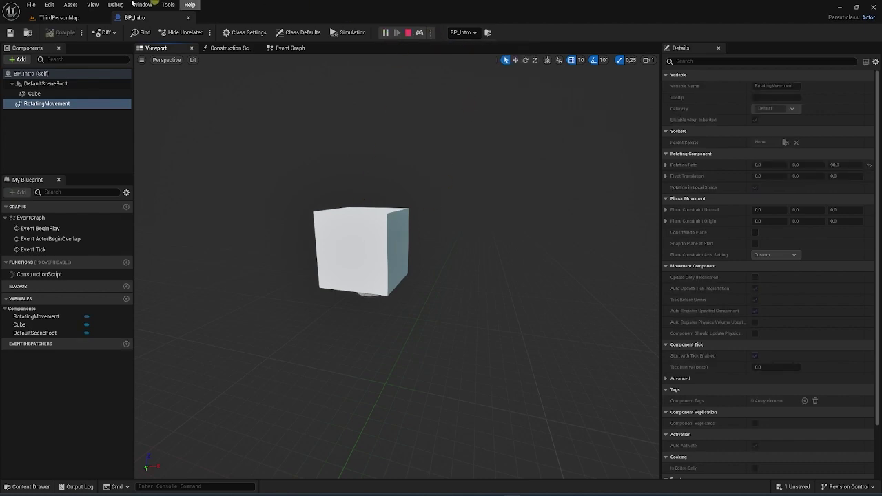
click(100, 17)
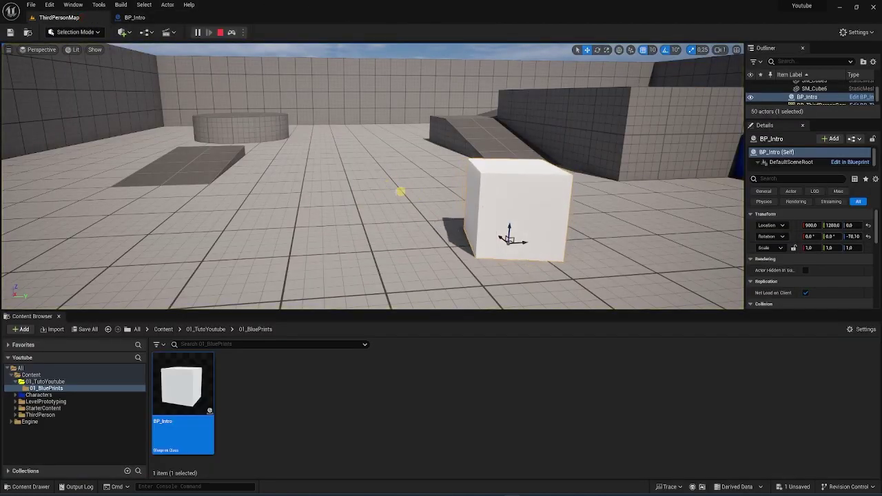
mouse_move(402, 191)
right_down()
mouse_move(426, 236)
mouse_move(361, 207)
right_up()
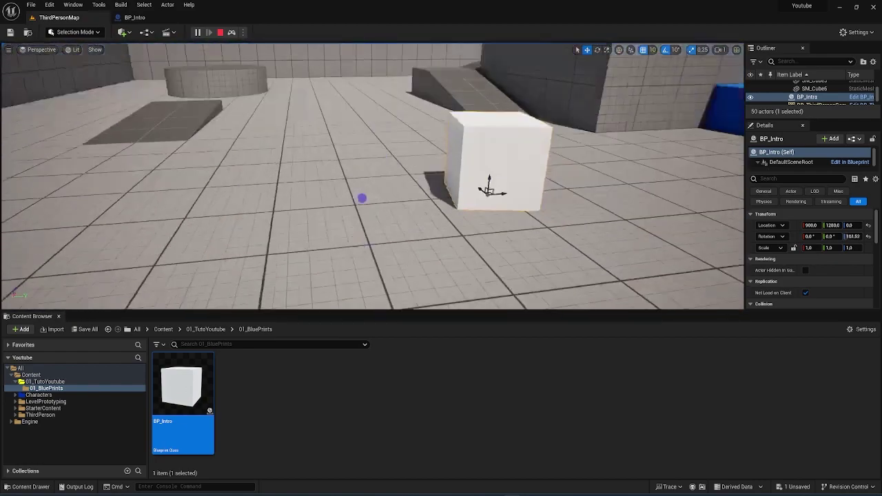
key(Escape)
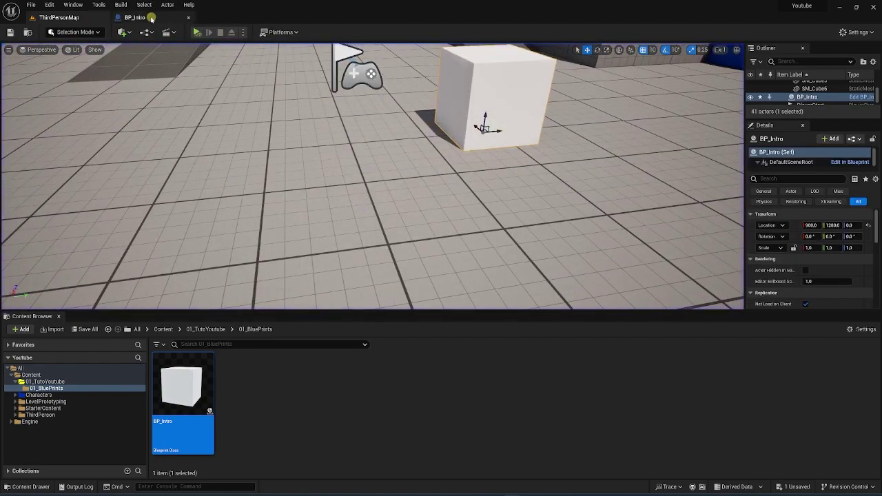
- Simulate again from BP_Intro, orbit around the spinning cube in ThirdPersonMap, then return to BP_Intro
click(151, 18)
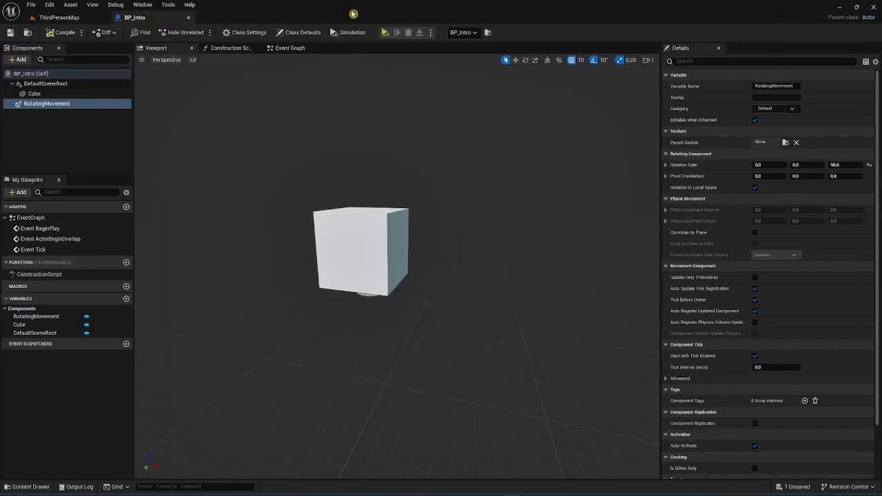
click(385, 33)
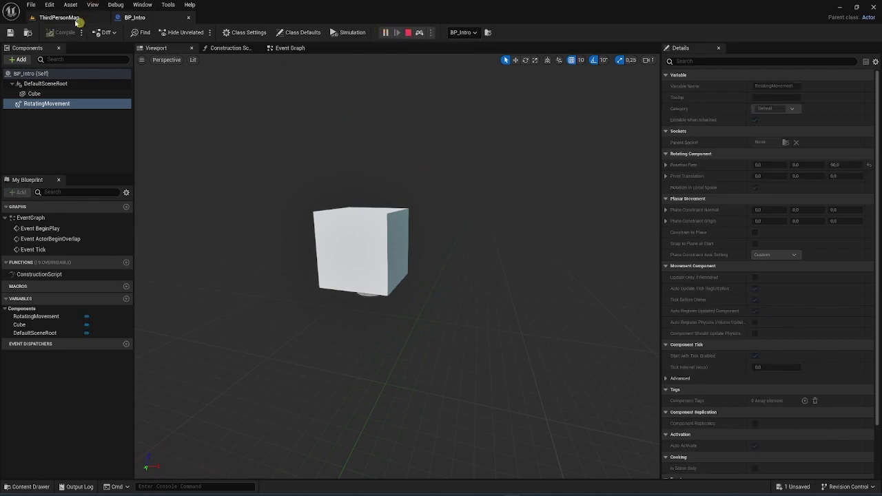
click(60, 17)
right_drag(390, 181, 404, 60)
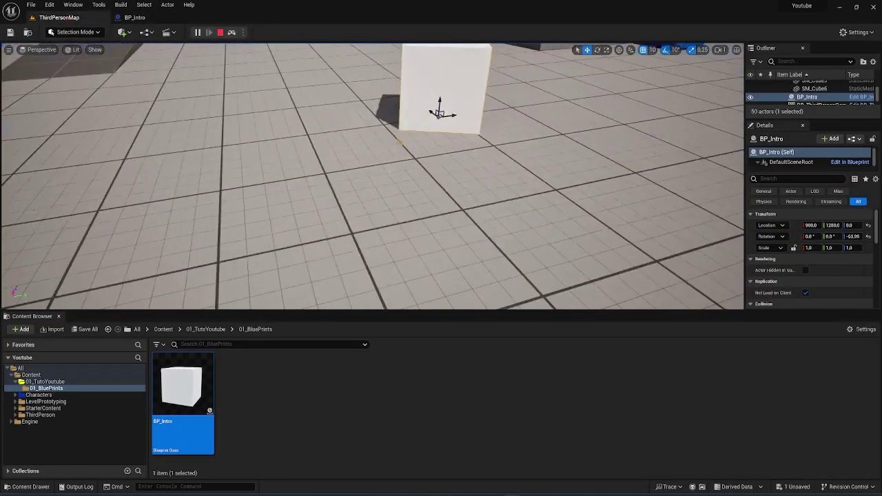
mouse_move(323, 144)
right_down()
mouse_move(344, 148)
mouse_move(297, 130)
right_up()
key(Escape)
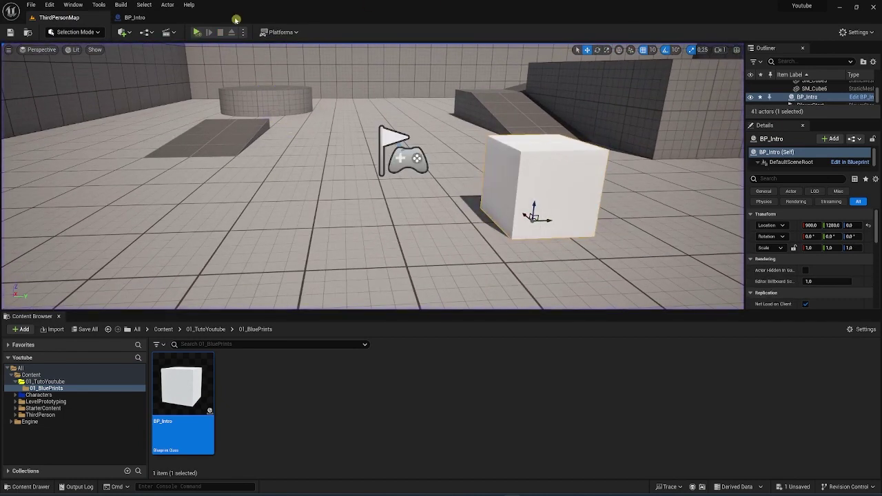
click(148, 18)
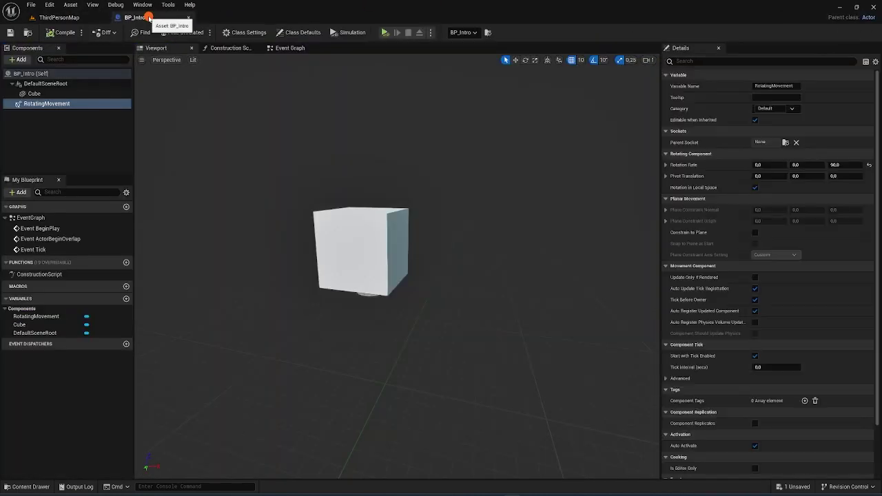
- Switch play mode to New Editor Window (PIE) and run a preview, looking around the character
click(431, 32)
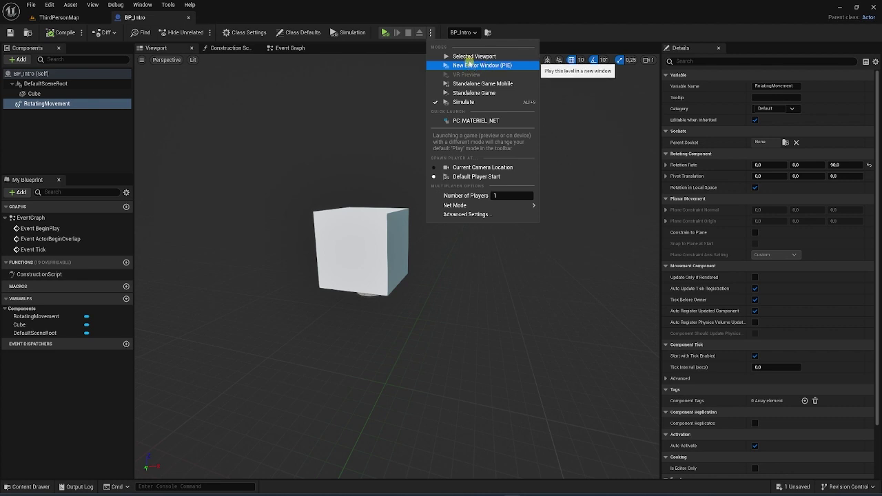
click(470, 62)
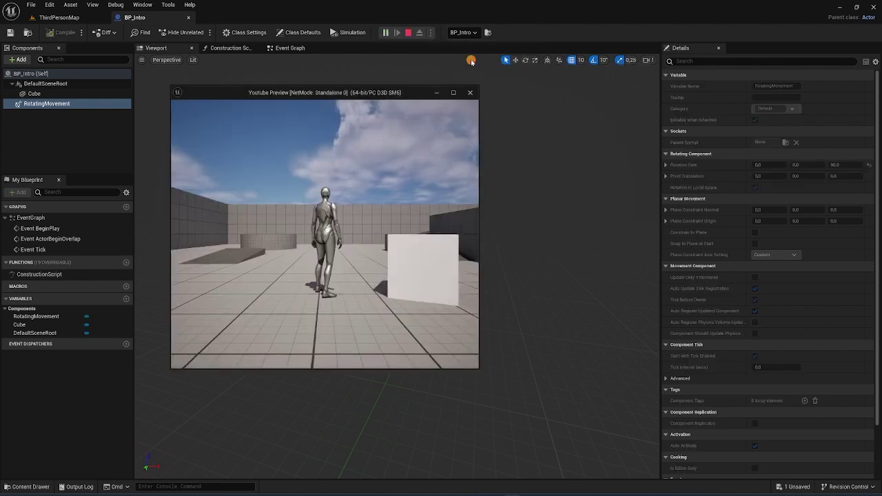
drag(331, 192, 473, 216)
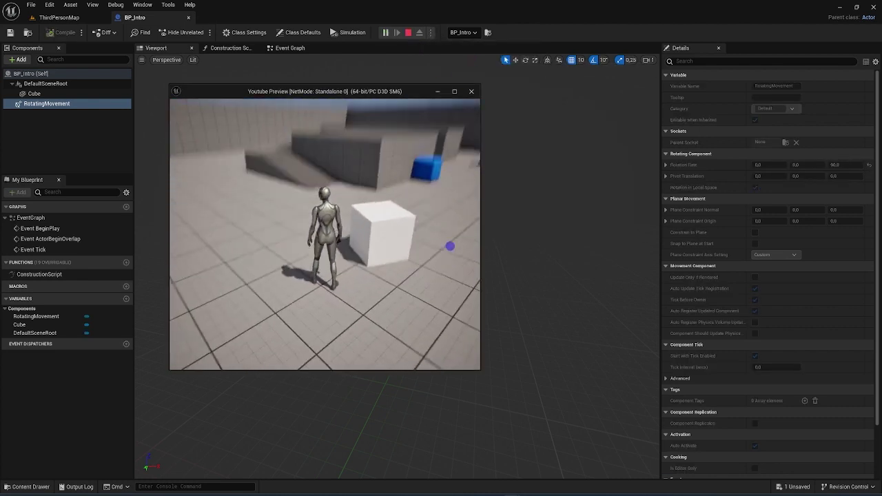
key(Escape)
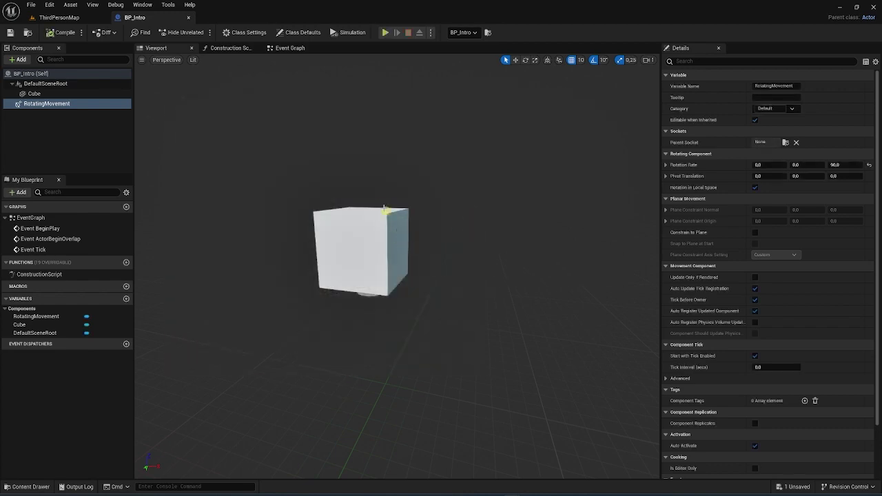
- Run the preview again, turning the camera toward the cube, then stop it
click(385, 32)
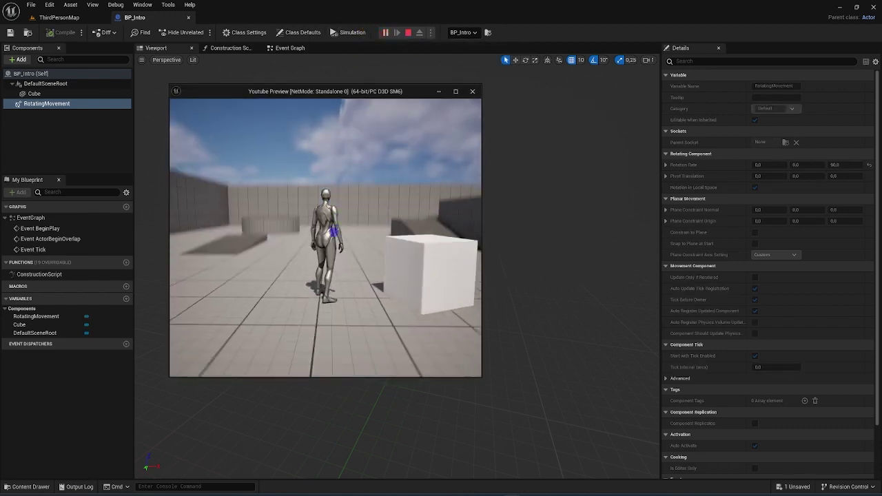
drag(432, 285, 460, 273)
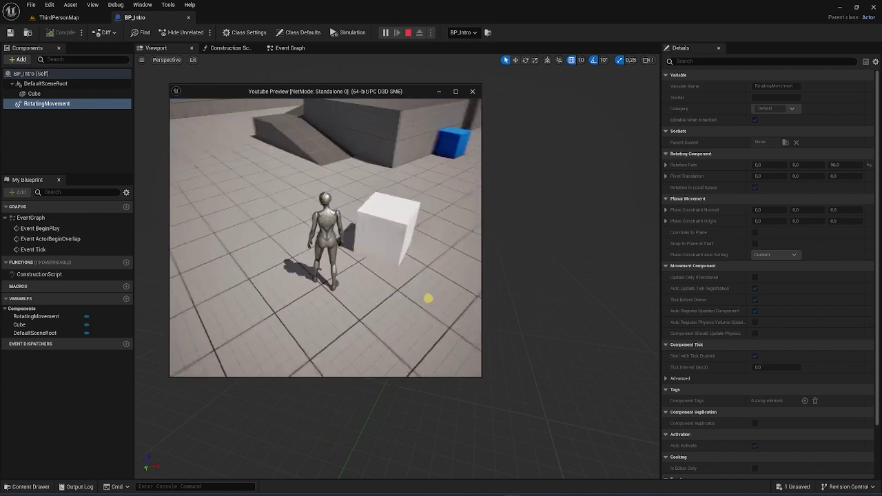
key(Escape)
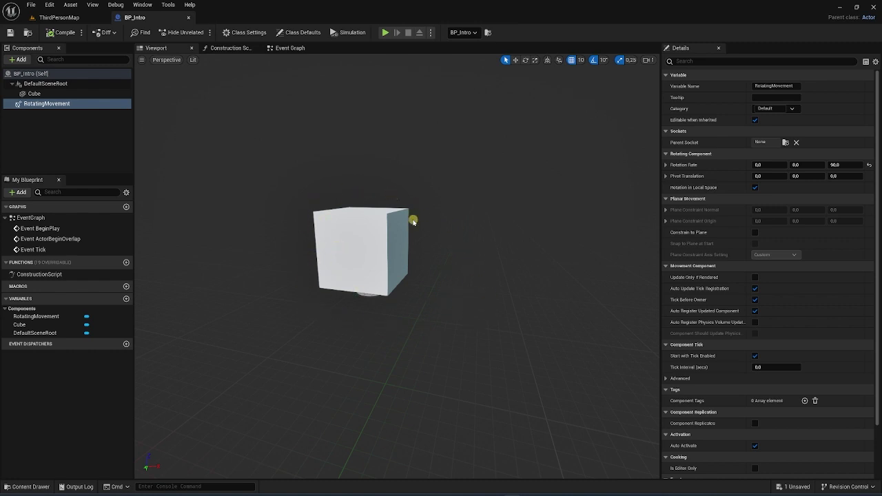
- Set the RotatingMovement Rotation Rate Z to -90 and test it in a play preview
click(846, 165)
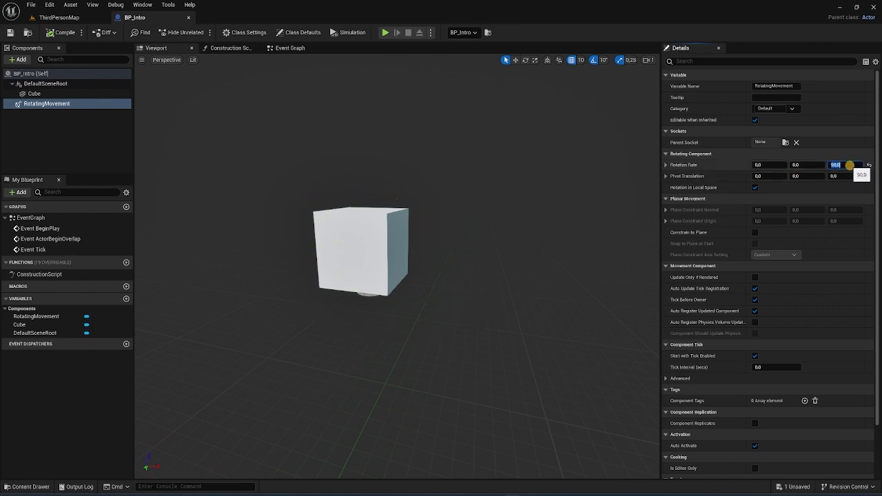
text(-90)
key(Return)
click(385, 32)
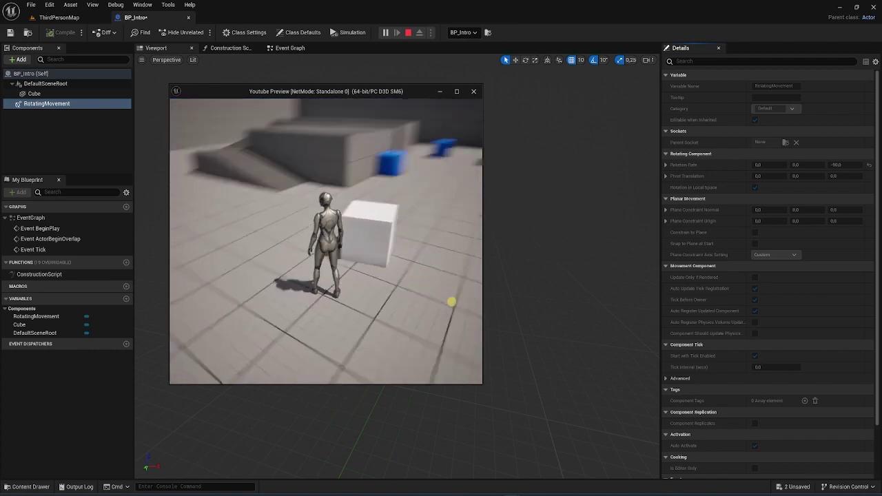
key(Escape)
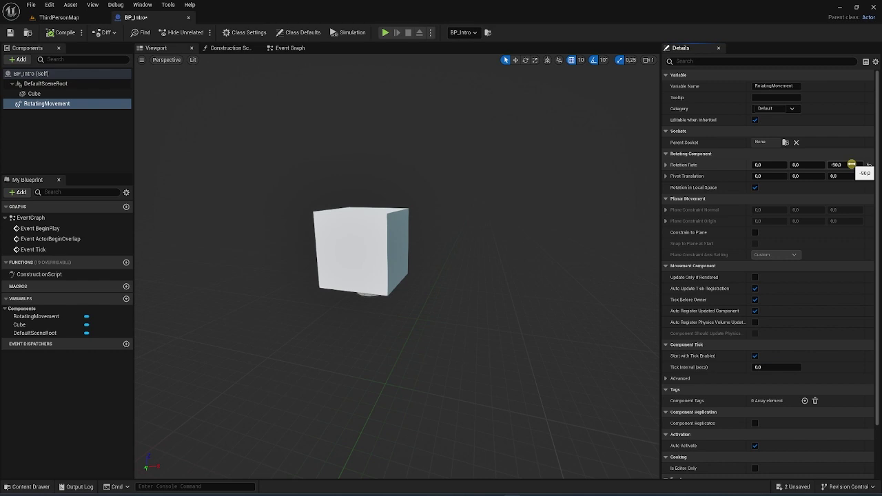
- Set Rotation Rate Y to 90 and preview the tumbling cube
click(805, 164)
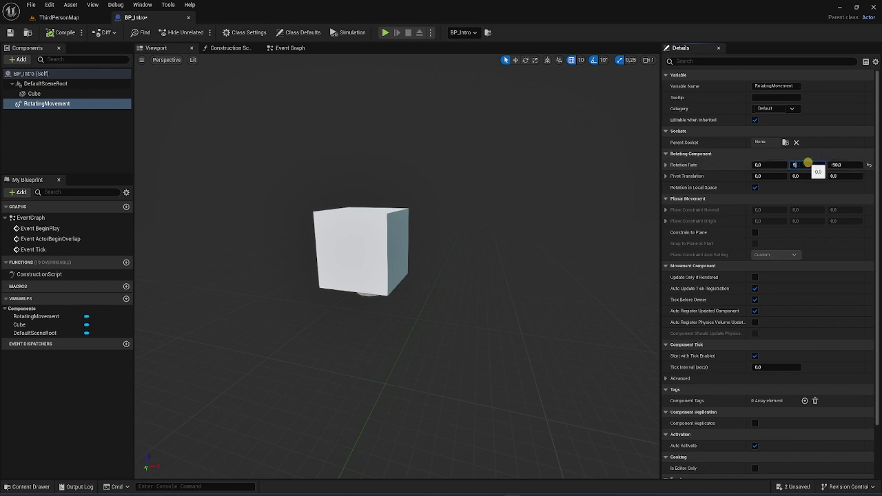
text(0.0)
key(Return)
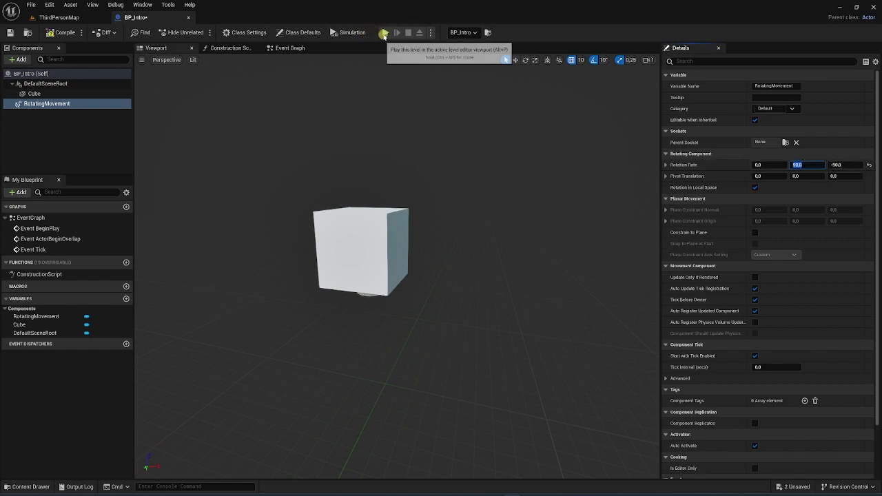
click(383, 33)
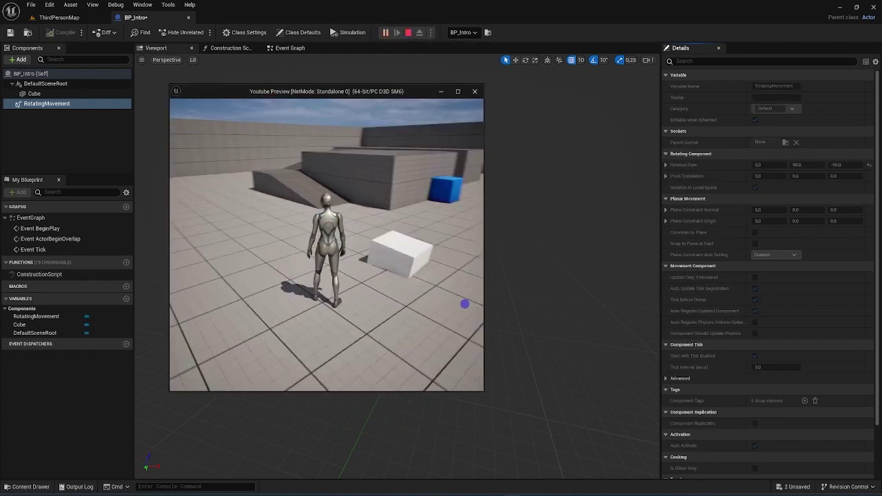
drag(465, 303, 436, 284)
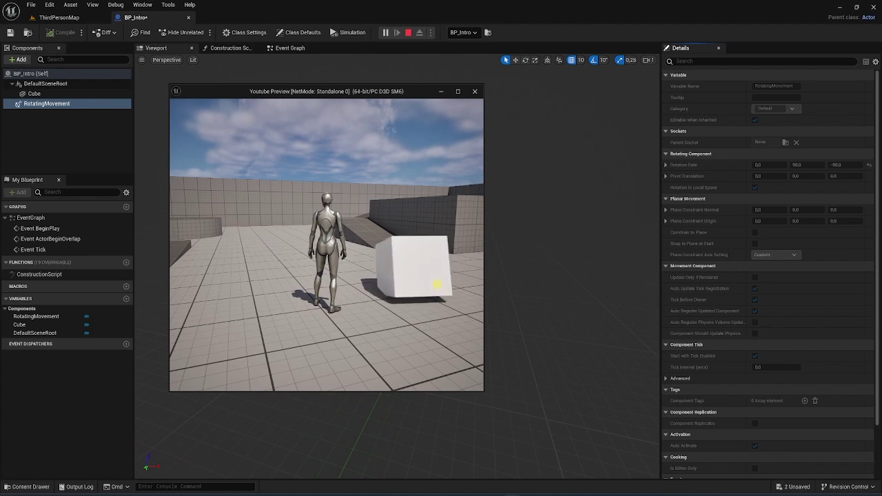
key(Escape)
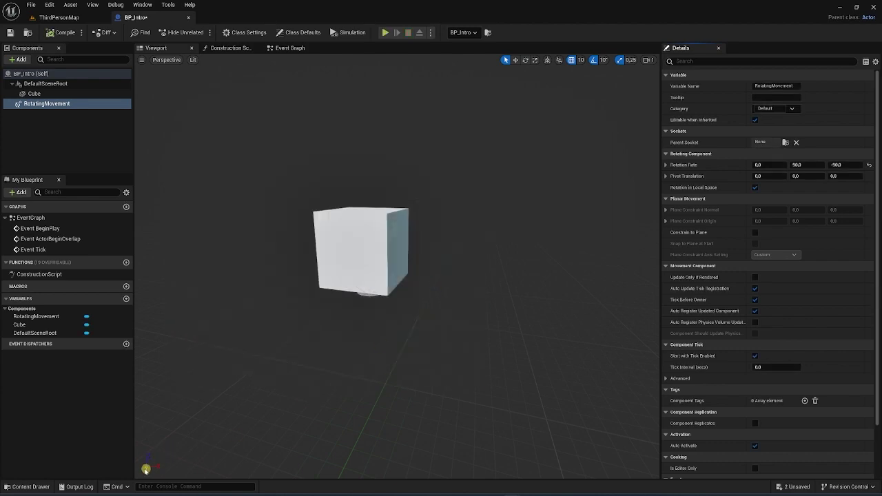
click(62, 17)
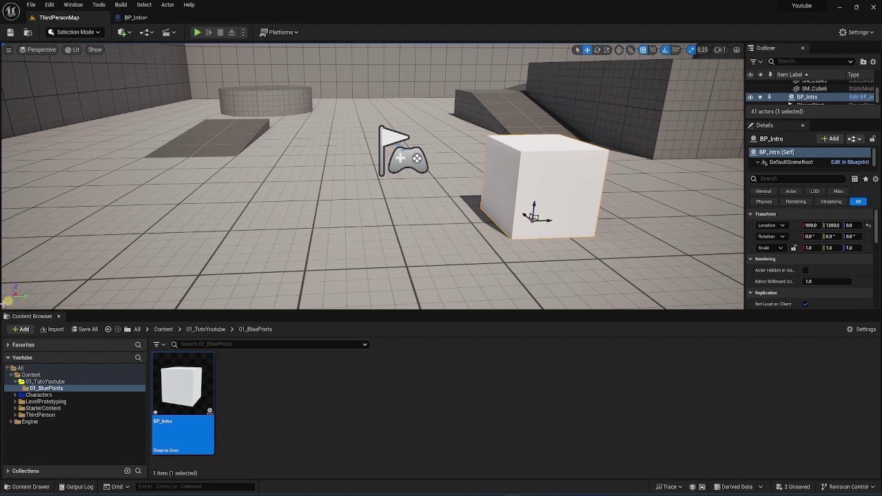
click(136, 17)
click(808, 164)
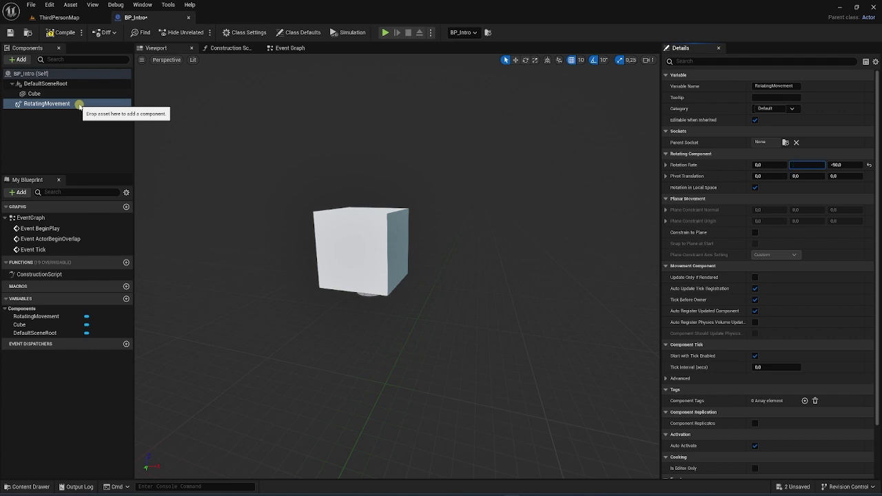
- Delete the RotatingMovement component and add an Interp To Movement component in its place
click(56, 103)
key(Delete)
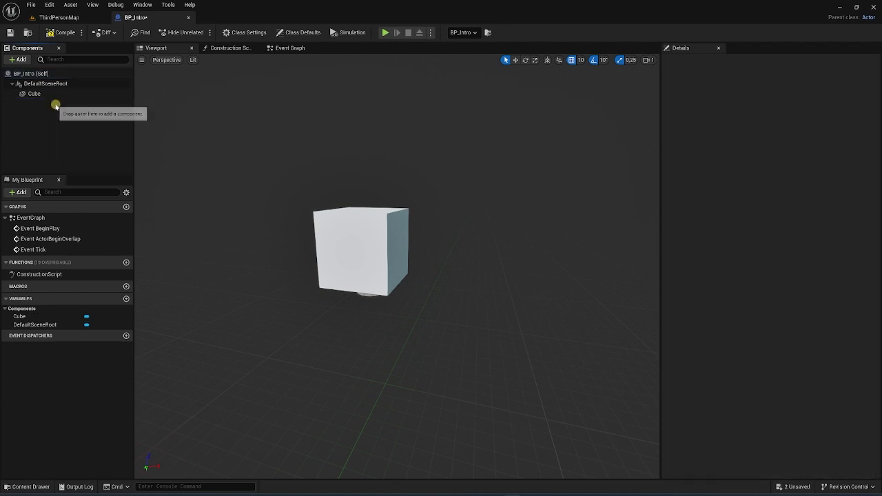
click(24, 60)
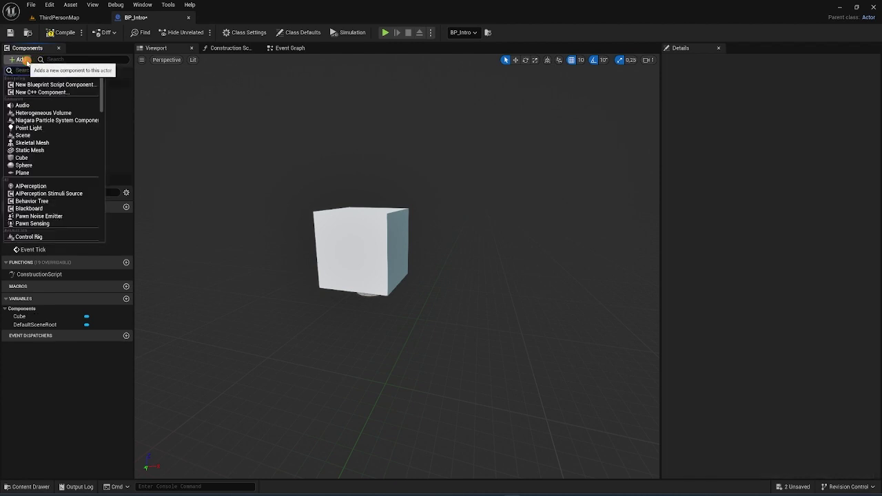
scroll(35, 190, down, 3)
scroll(38, 188, down, 3)
scroll(43, 185, down, 3)
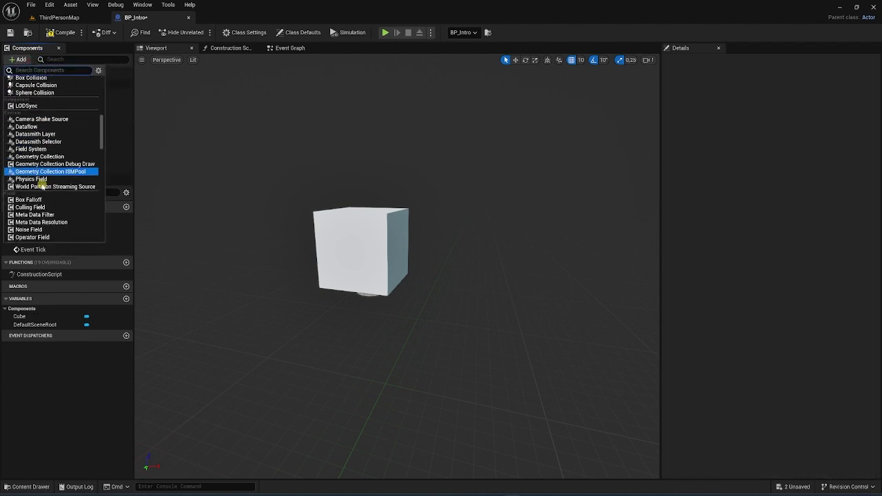
scroll(43, 184, down, 2)
scroll(43, 185, down, 3)
scroll(43, 185, down, 3)
scroll(43, 185, down, 3)
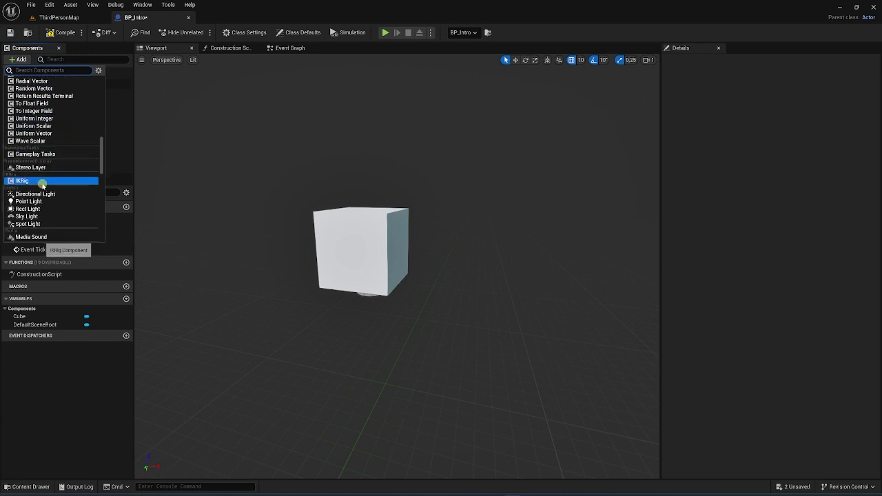
scroll(43, 185, down, 2)
scroll(55, 183, down, 2)
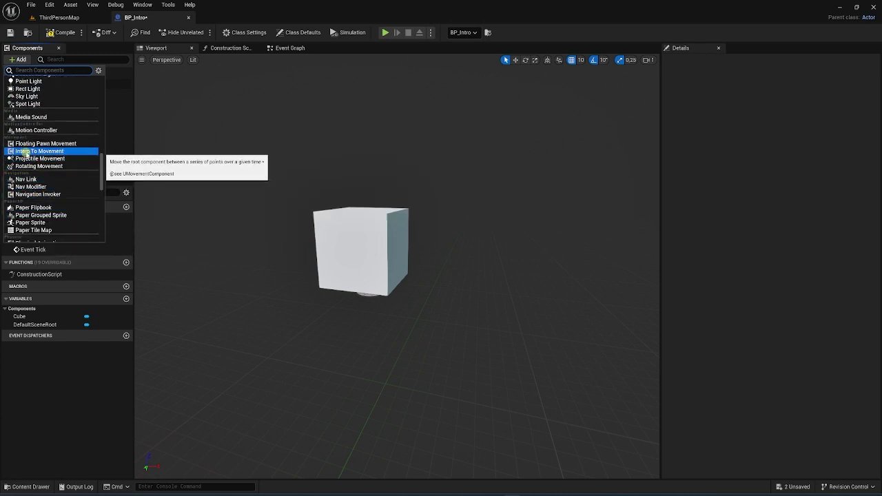
click(47, 151)
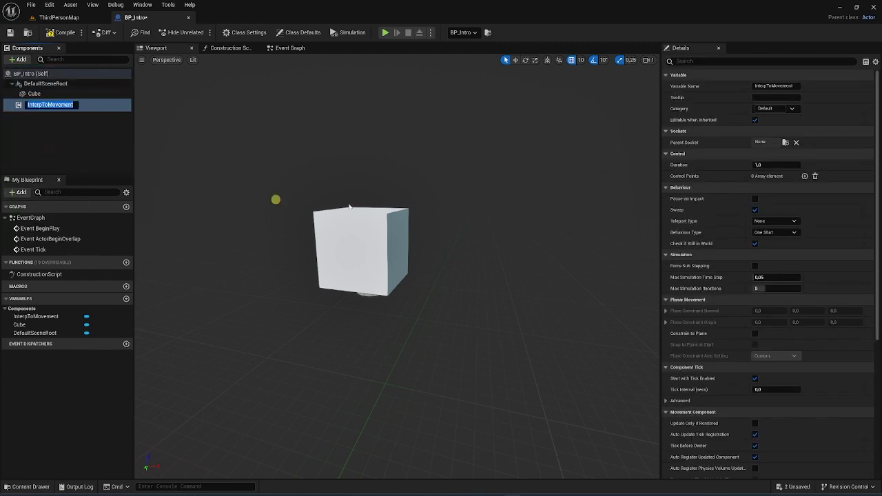
drag(327, 142, 323, 85)
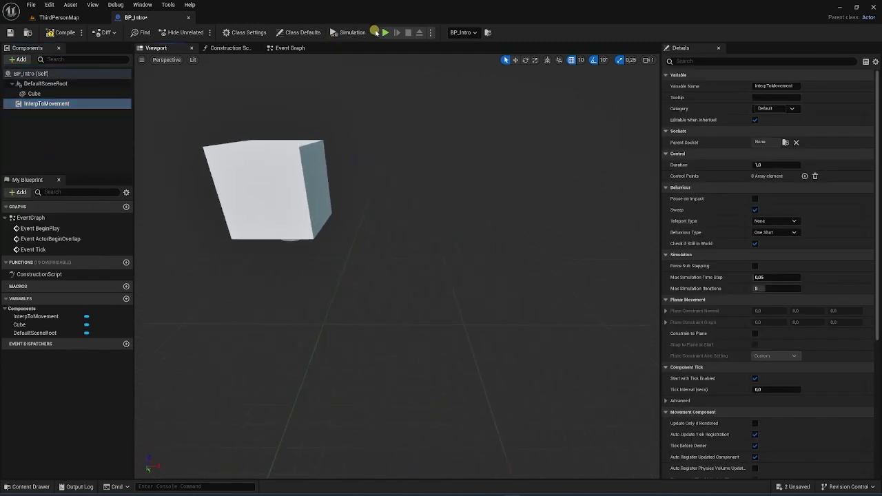
click(385, 33)
drag(449, 231, 476, 290)
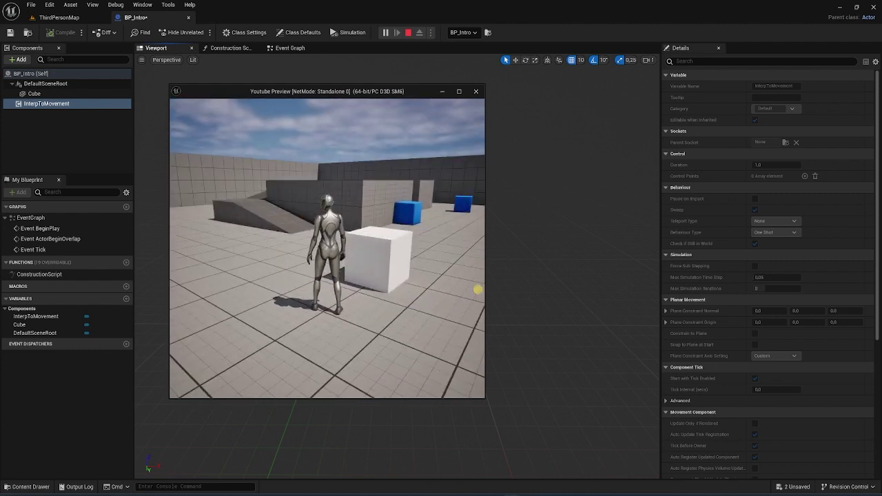
key(Escape)
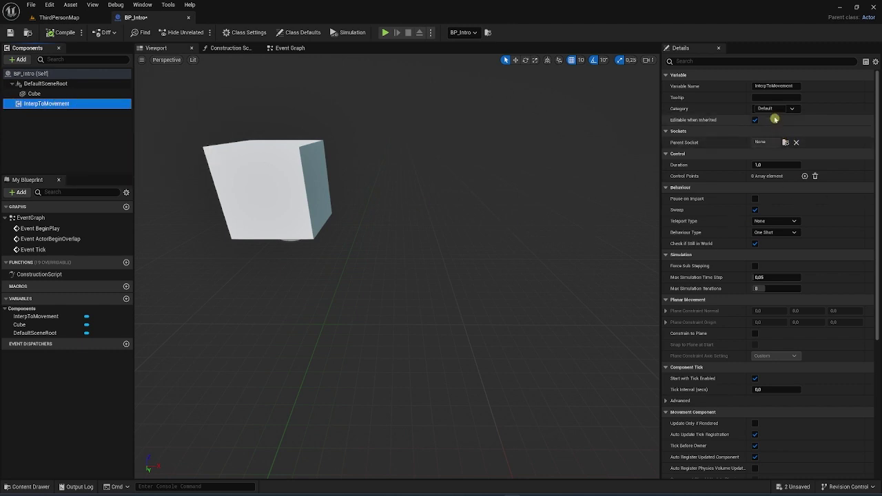
- Add control point [0] to InterpToMovement and enter its Z position as 50
click(702, 166)
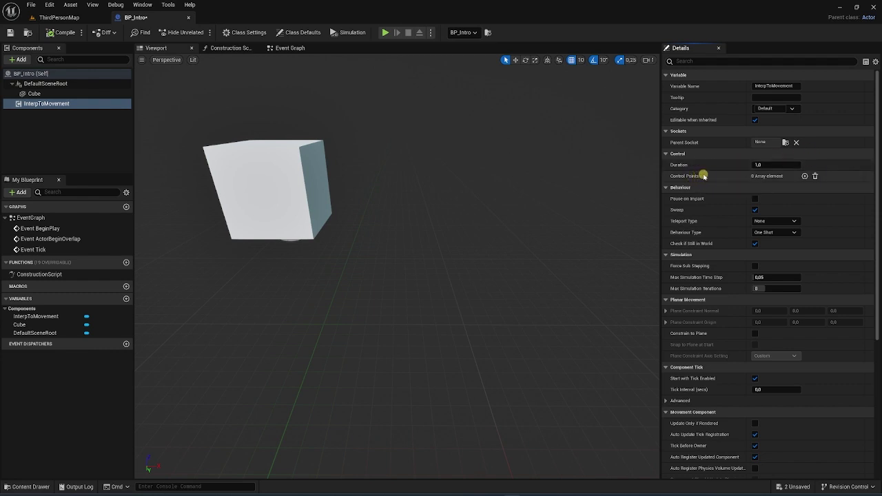
click(805, 176)
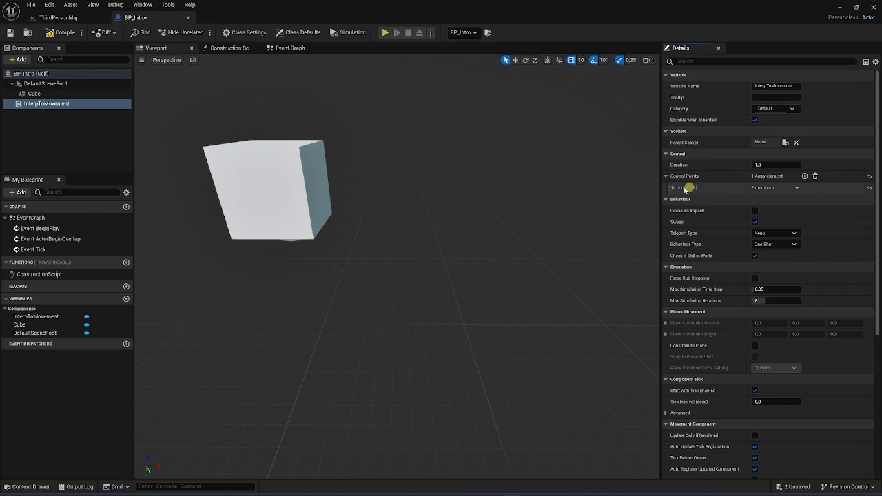
click(674, 188)
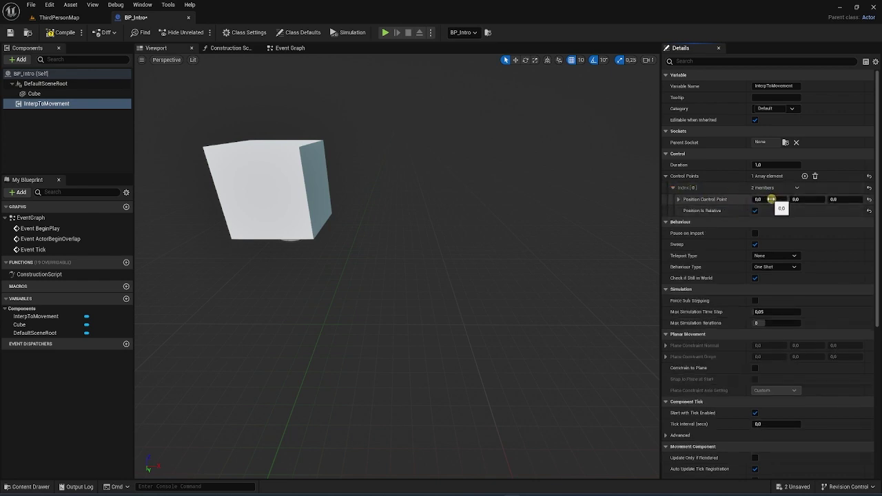
click(842, 199)
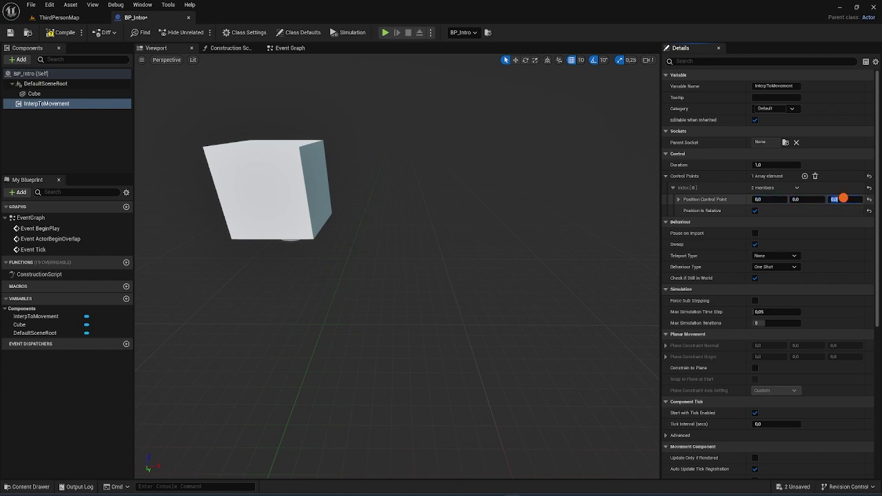
click(798, 199)
click(853, 199)
text(50)
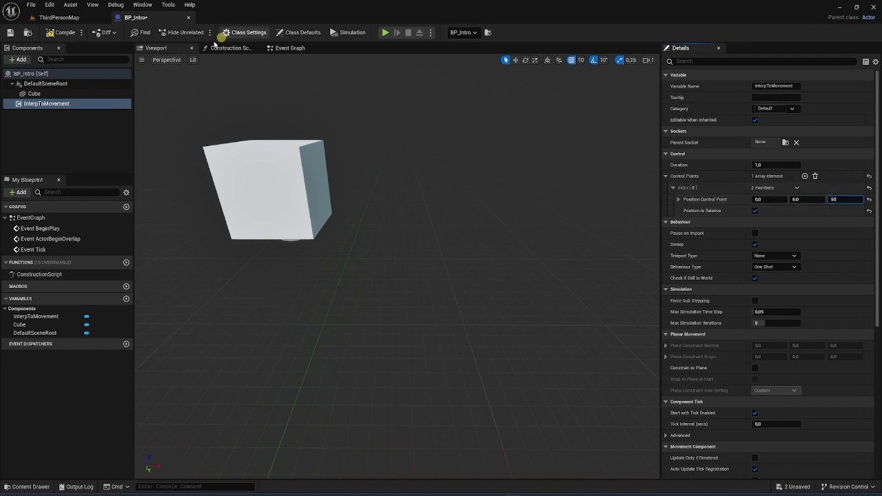
- Save BP_Intro and run a play preview to test the cube's movement
click(13, 33)
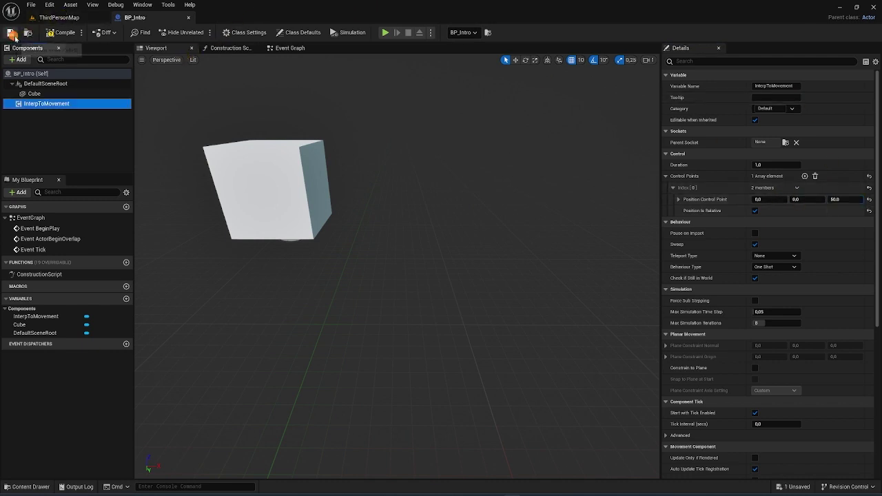
click(322, 19)
click(385, 33)
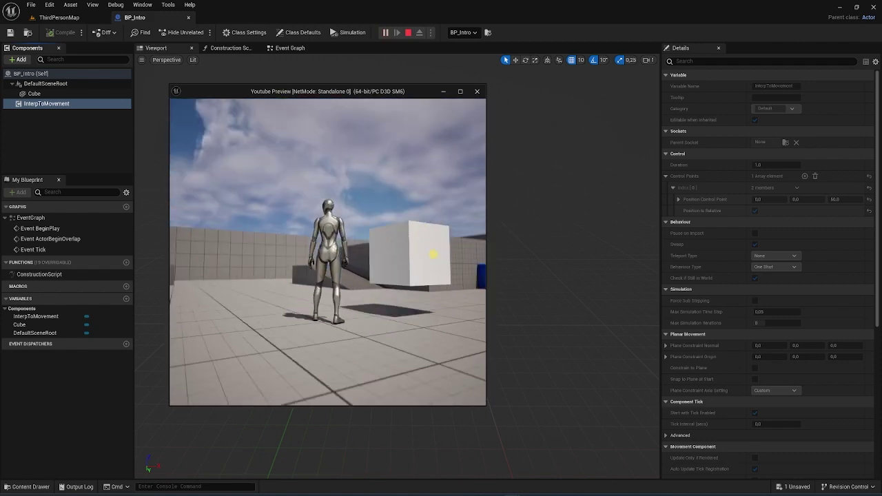
key(Escape)
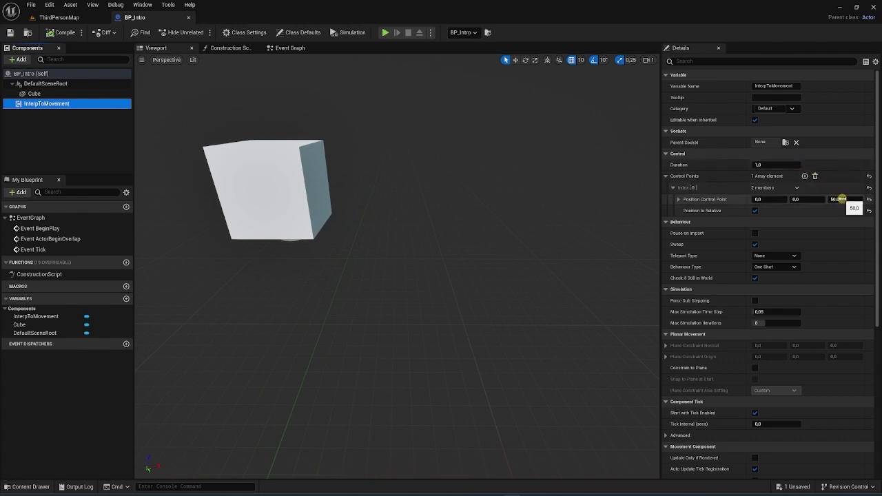
- Raise the control point's Z to 500 and test it in a play preview
click(841, 199)
text(500)
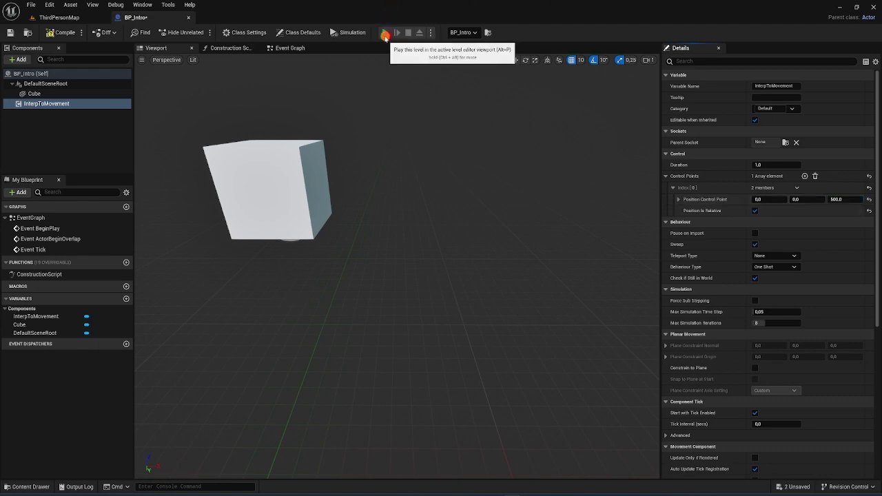
click(386, 32)
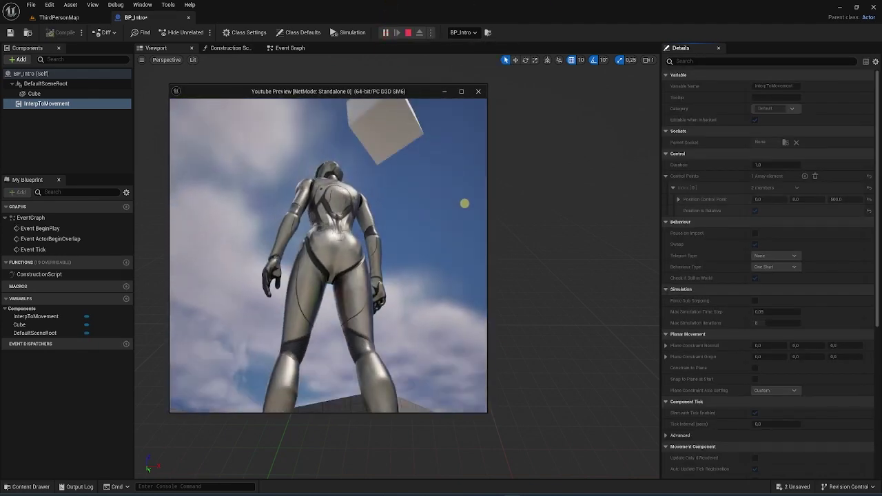
key(Escape)
- Set the control point's Z back to 50 and frame the cube in the blueprint viewport
click(854, 199)
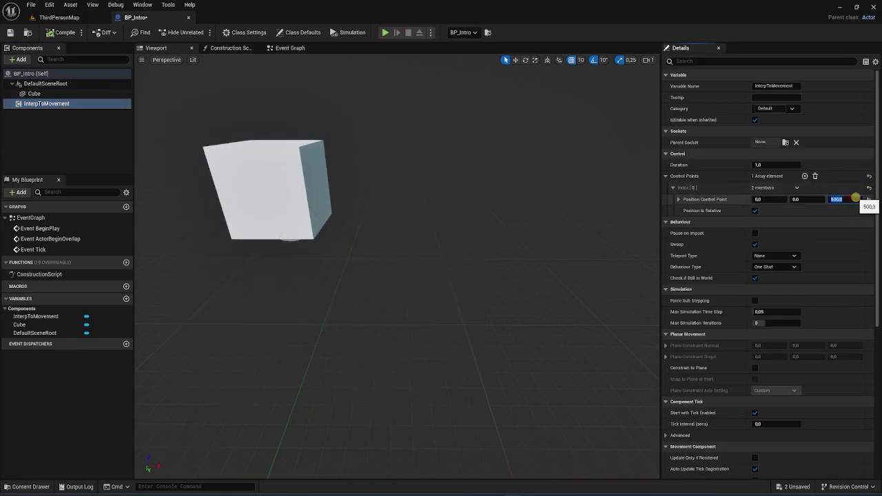
text(0)
key(Return)
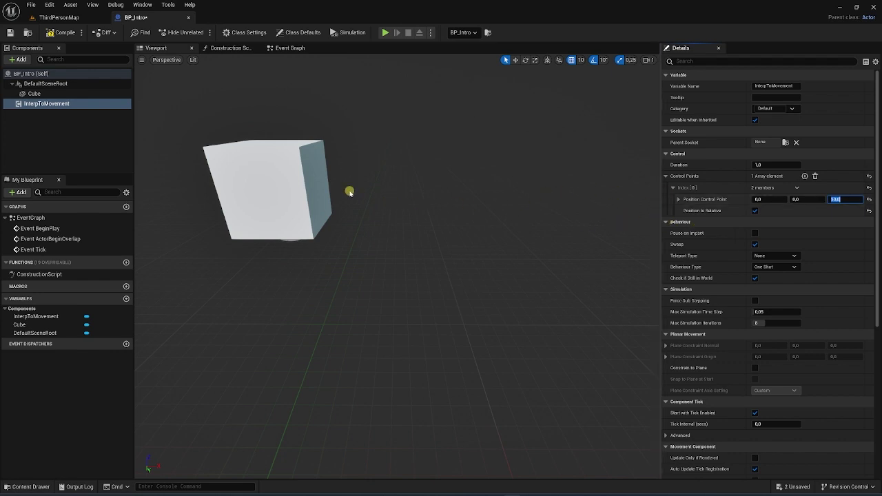
click(350, 191)
key(f)
right_drag(376, 187, 273, 274)
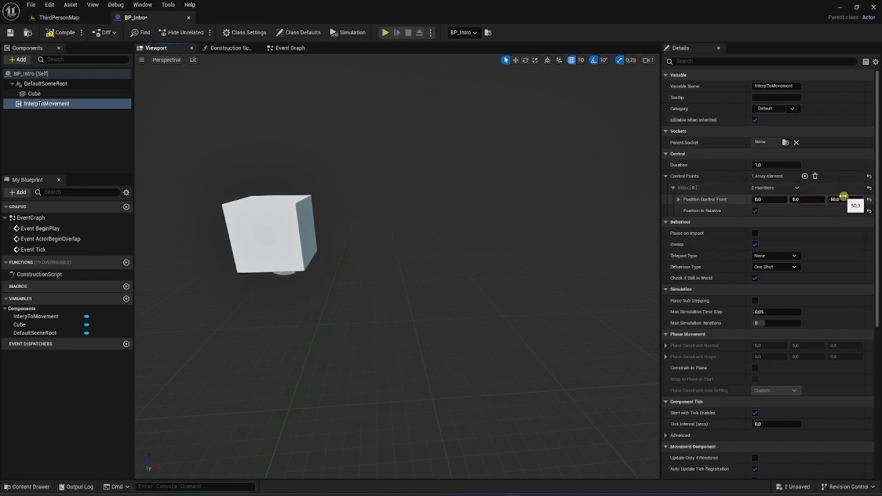
- Add control point [1] and reset control point [0]'s Z to 0, leaving both at 0, 0, 0
click(804, 176)
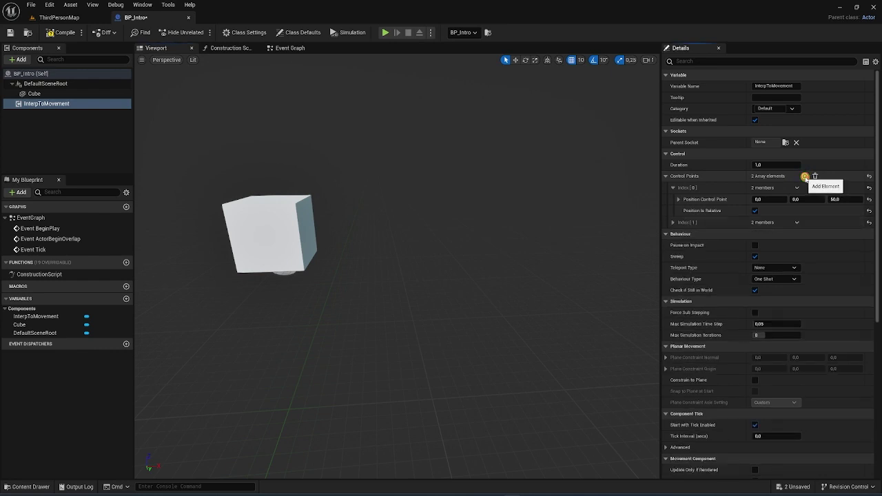
click(674, 224)
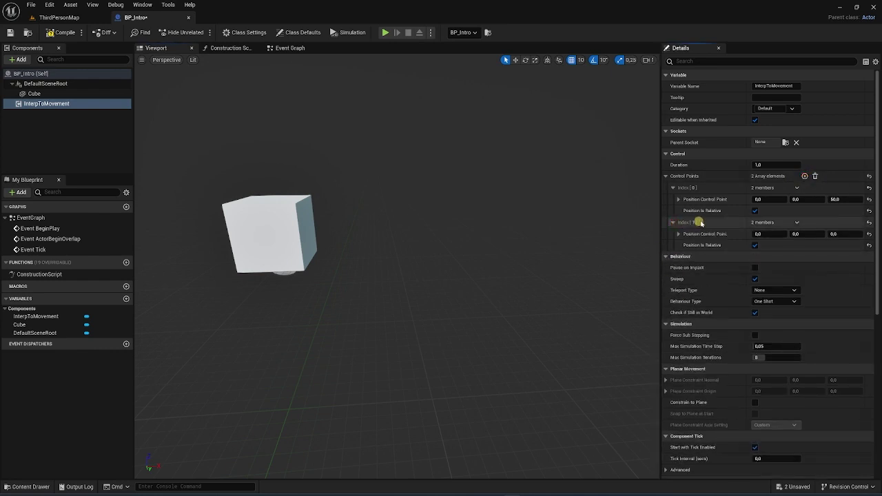
click(847, 199)
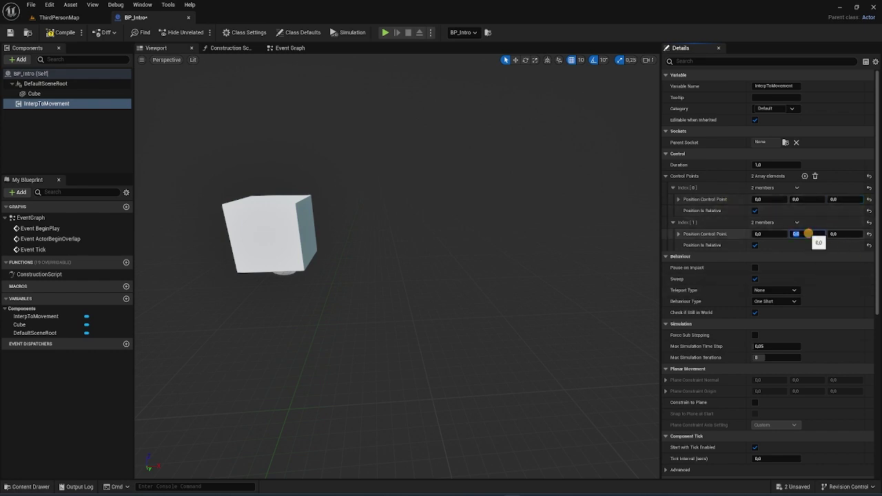
click(759, 234)
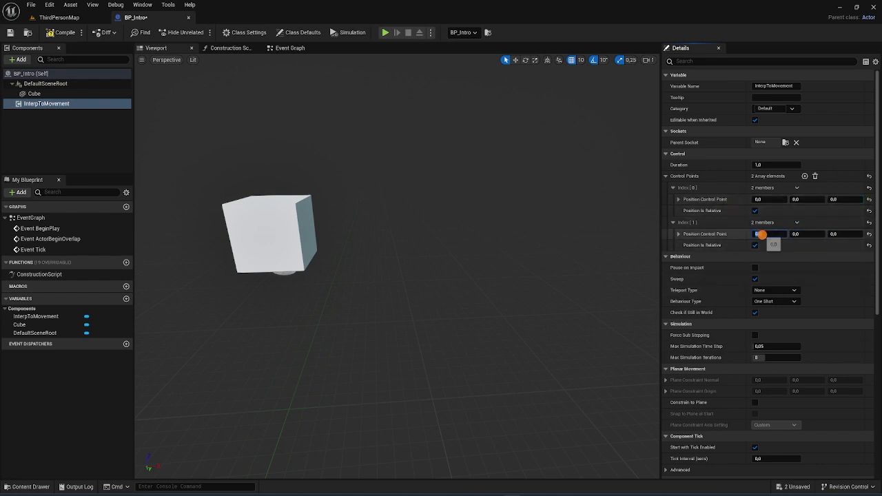
- In ThirdPersonMap, drag the placed BP_Intro cube to location 1250, 1150, 0
click(69, 17)
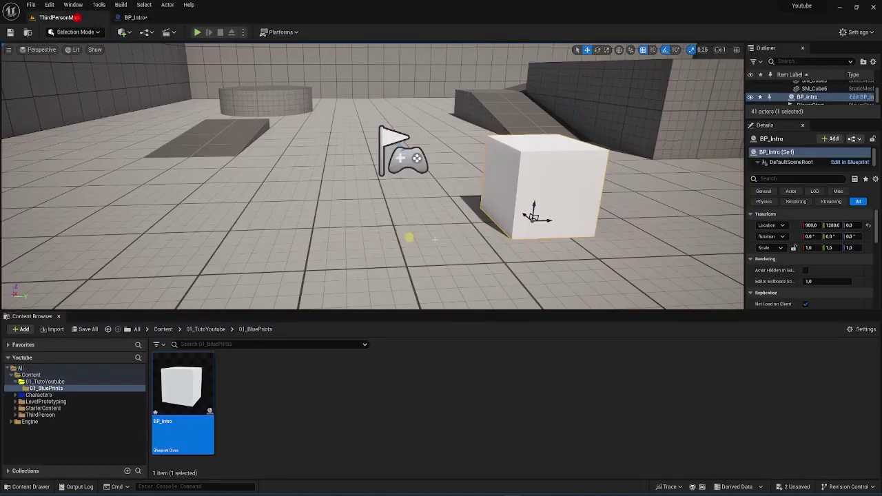
mouse_move(410, 239)
right_down()
mouse_move(349, 186)
mouse_move(366, 198)
mouse_move(309, 173)
mouse_move(362, 185)
right_up()
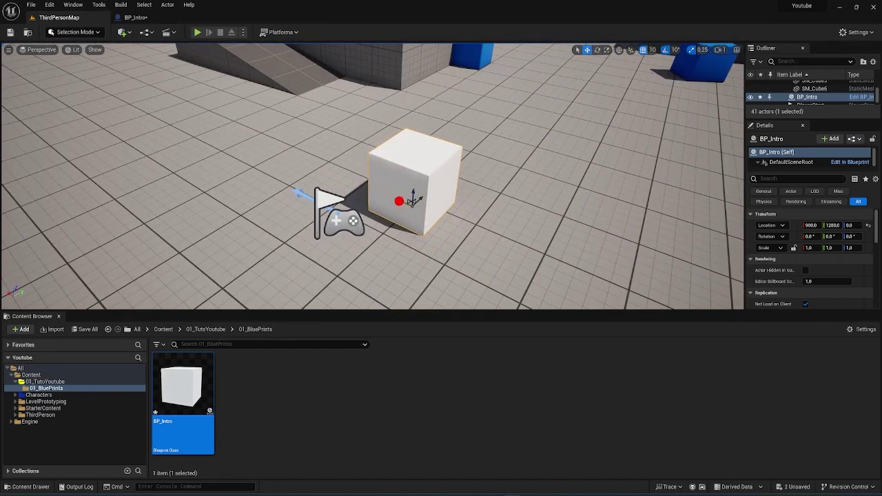
drag(412, 200, 265, 136)
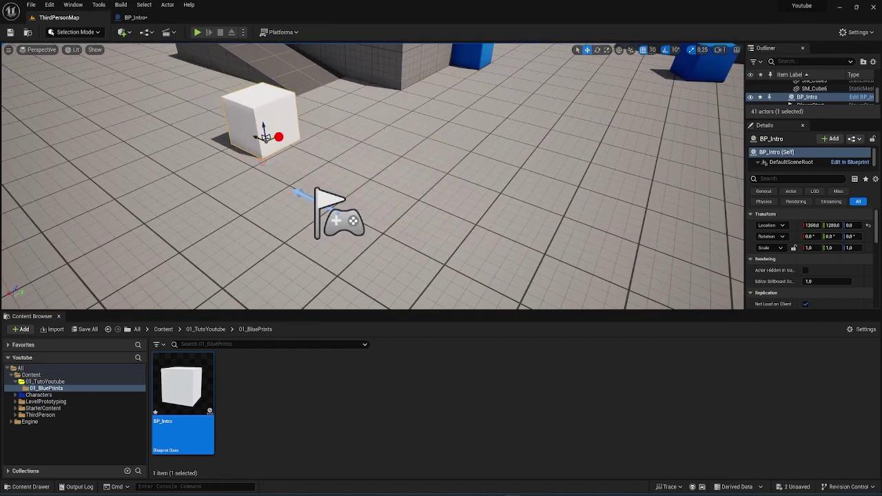
drag(266, 136, 323, 192)
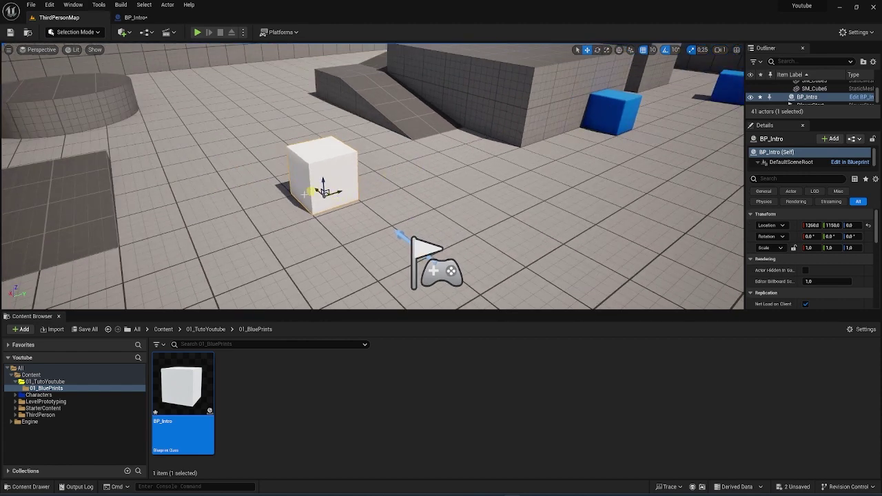
- Set control point [1]'s Y to 50 in BP_Intro and run a quick play preview
click(136, 18)
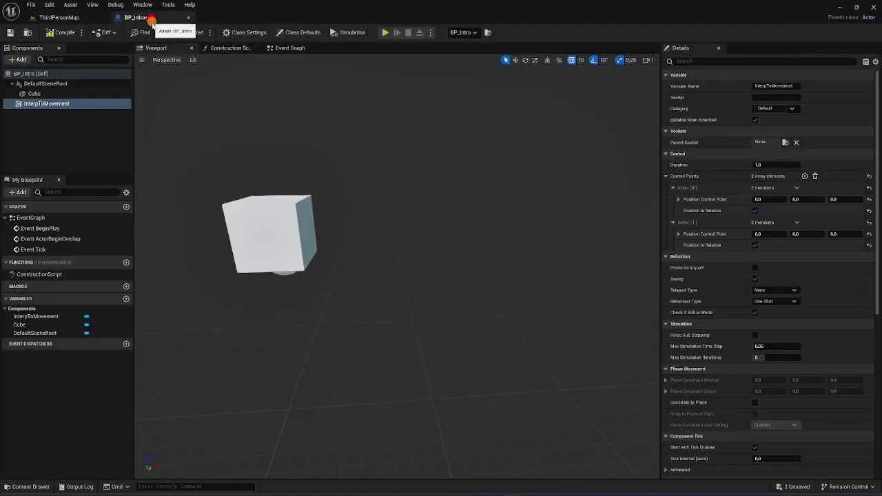
click(801, 233)
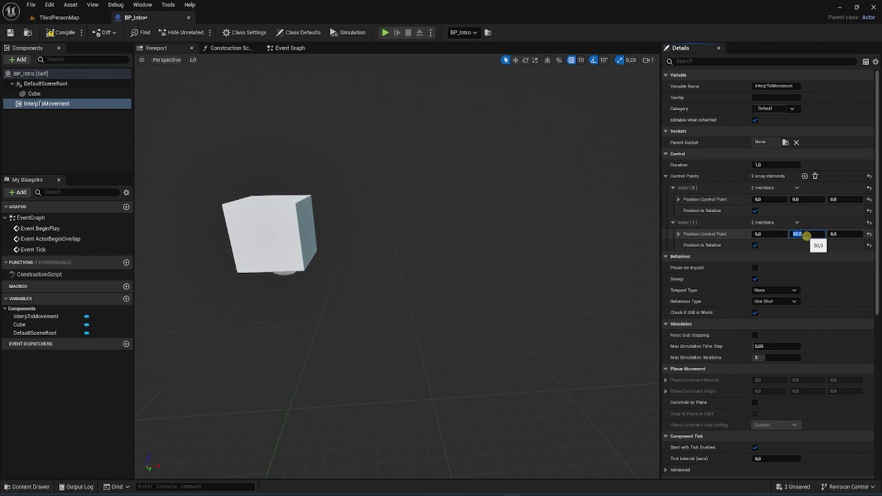
key(Return)
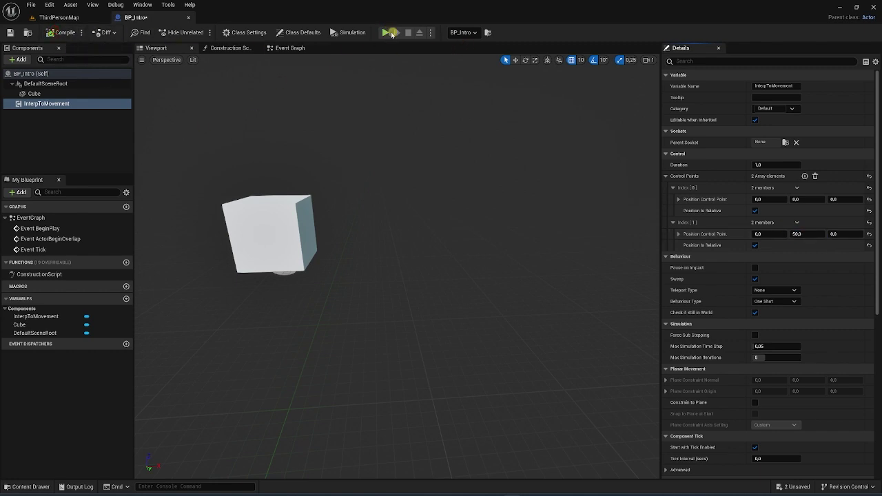
click(391, 34)
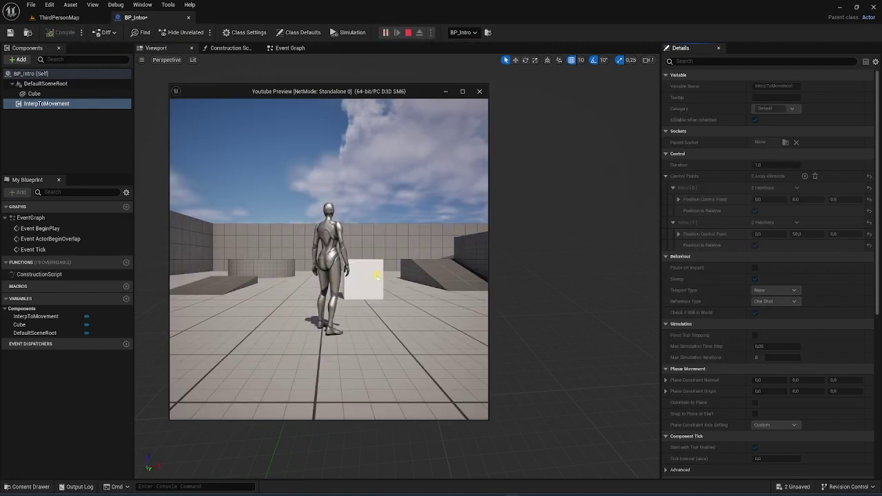
click(408, 32)
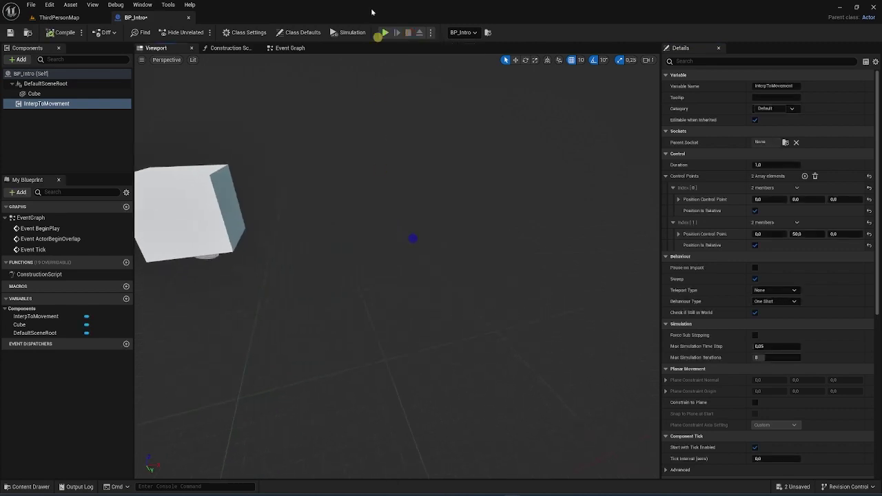
- Drag the BP_Intro cube in ThirdPersonMap to about 1090, 1100, then play-test and stop the level
click(62, 17)
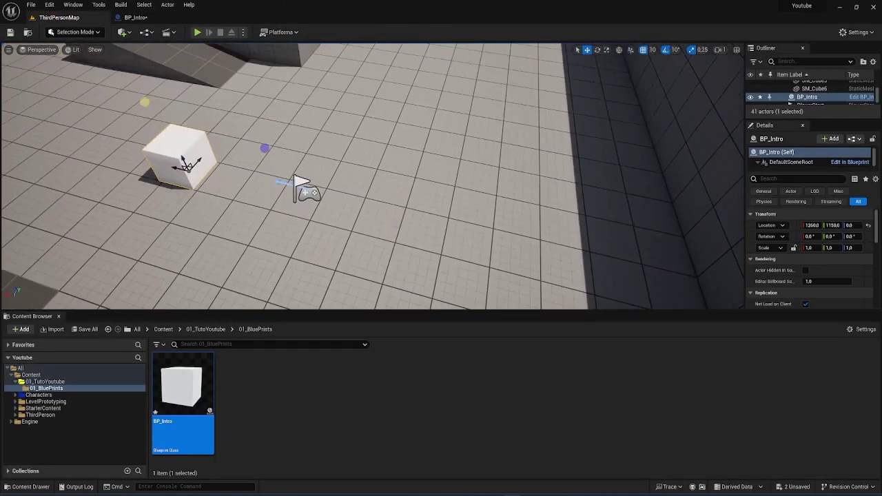
drag(173, 167, 246, 184)
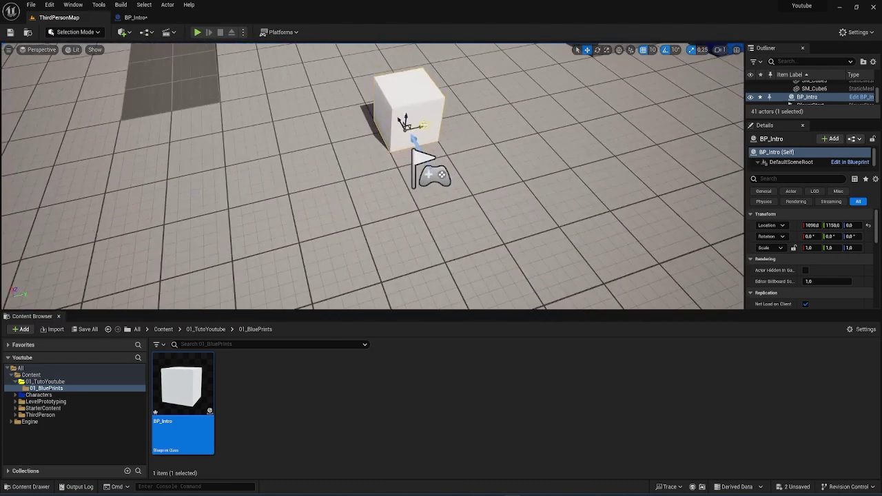
drag(421, 125, 400, 133)
key(alt+s)
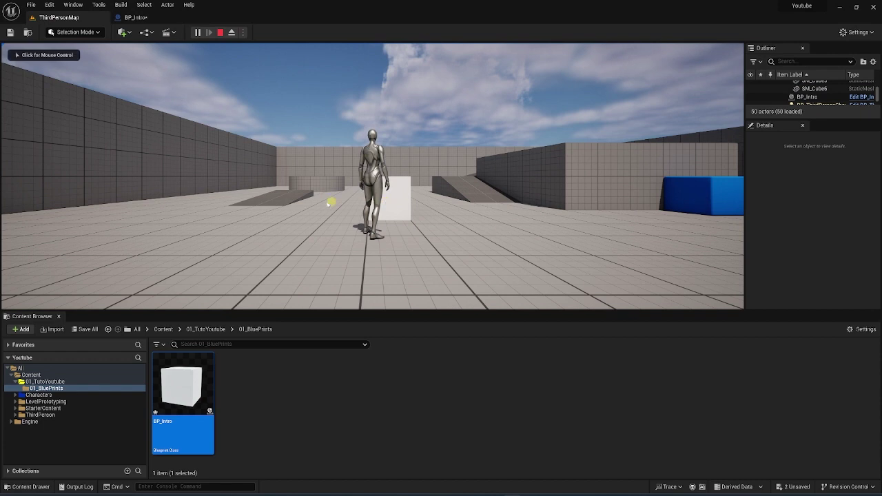
key(Escape)
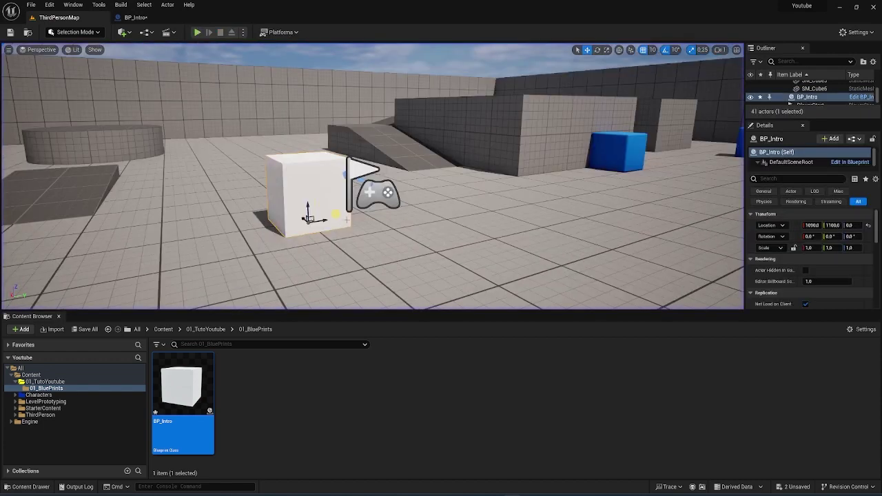
- Back in BP_Intro, preview the second control point's path, walking the character forward
click(136, 17)
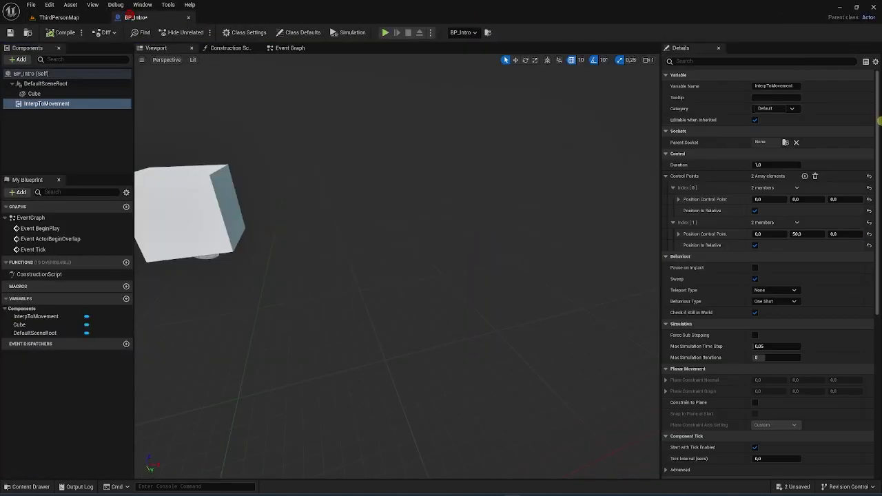
click(811, 236)
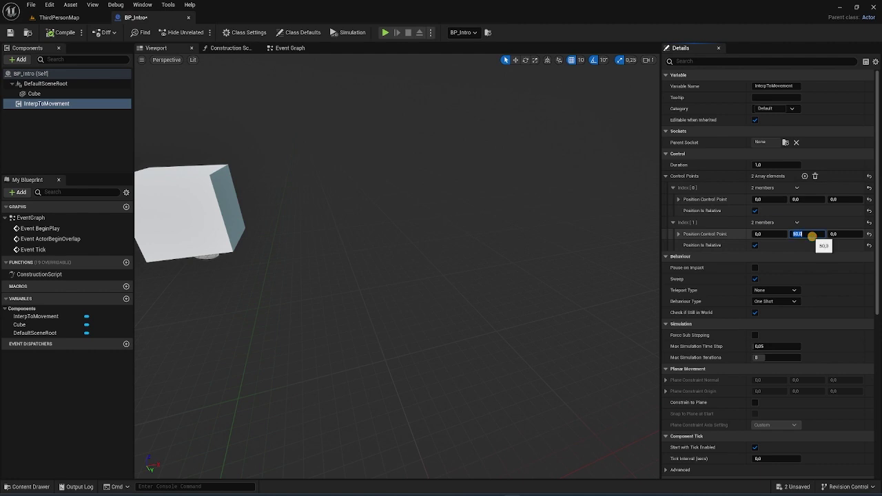
text(500)
click(386, 32)
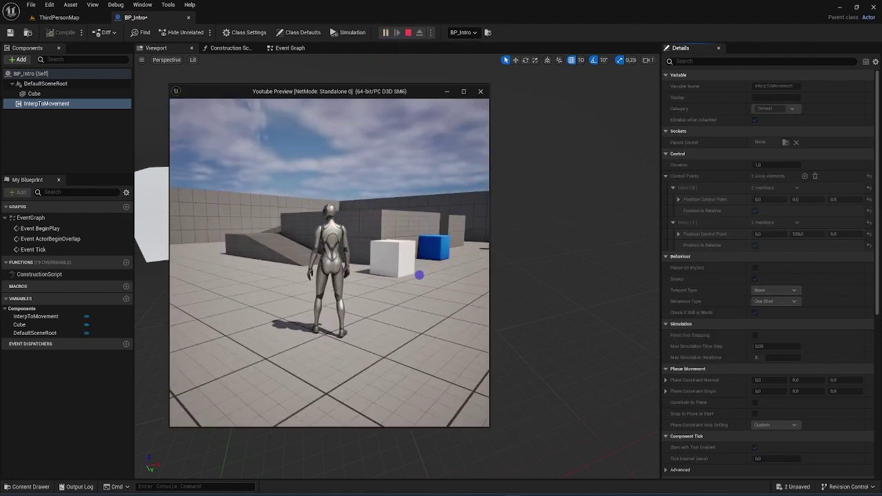
key(w)
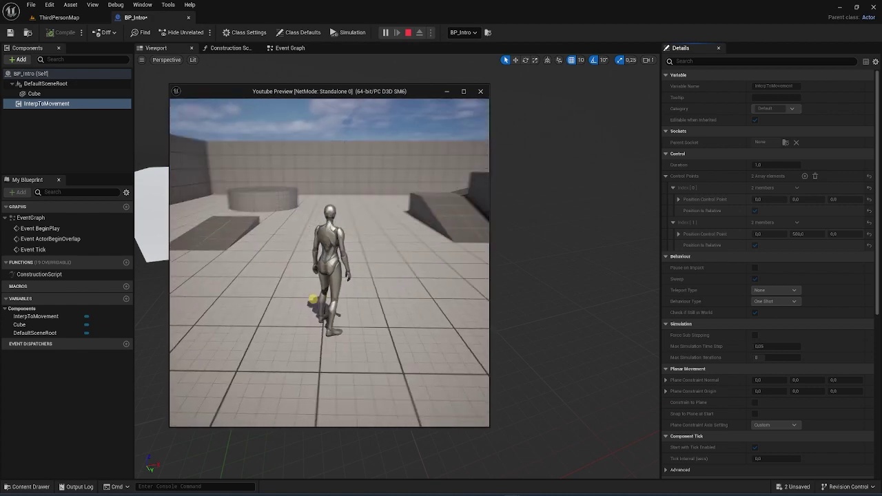
key(Escape)
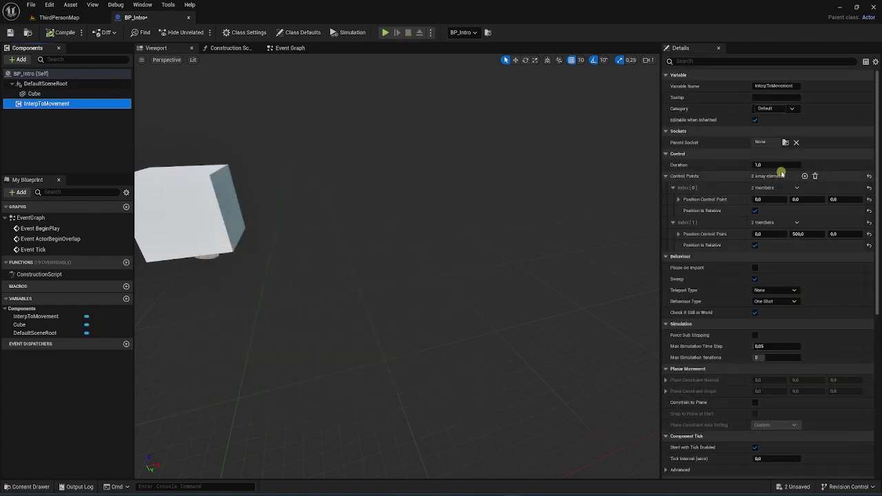
- Set the InterpToMovement Duration to 10 and preview the slower cube motion
click(773, 165)
text(10)
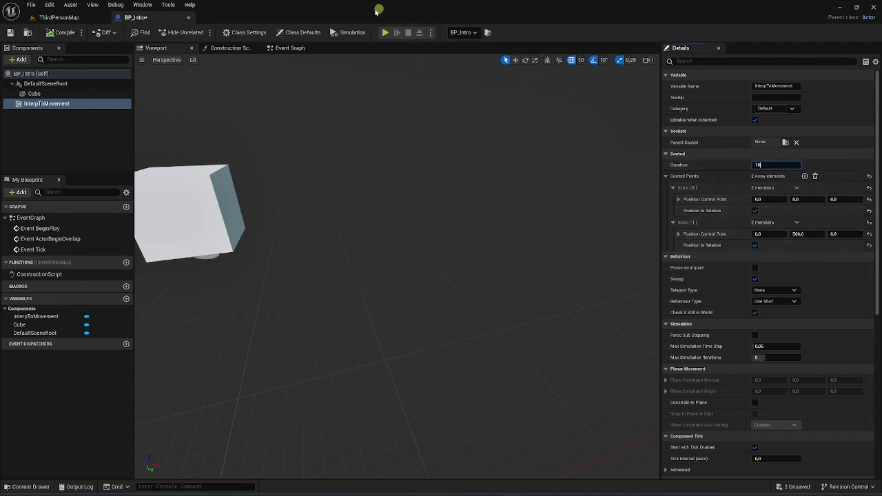
click(387, 33)
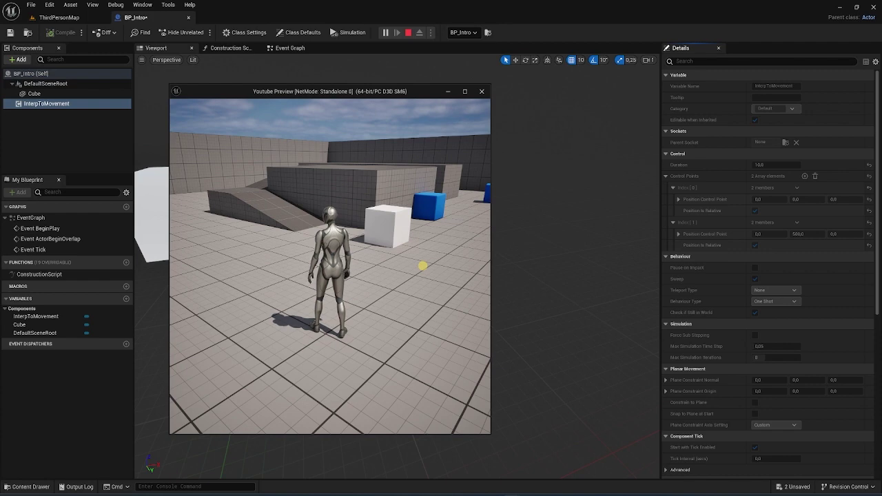
key(Escape)
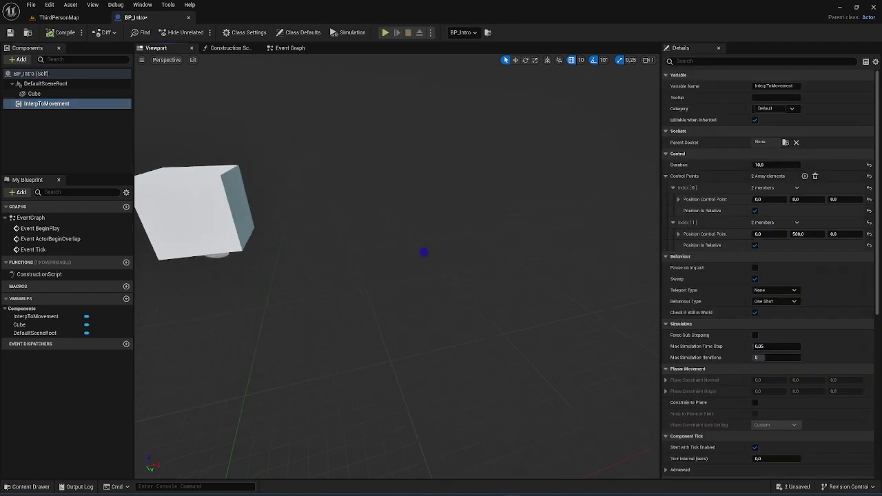
- Add a third control point, Index [2], at position 0, 0, 500
click(804, 176)
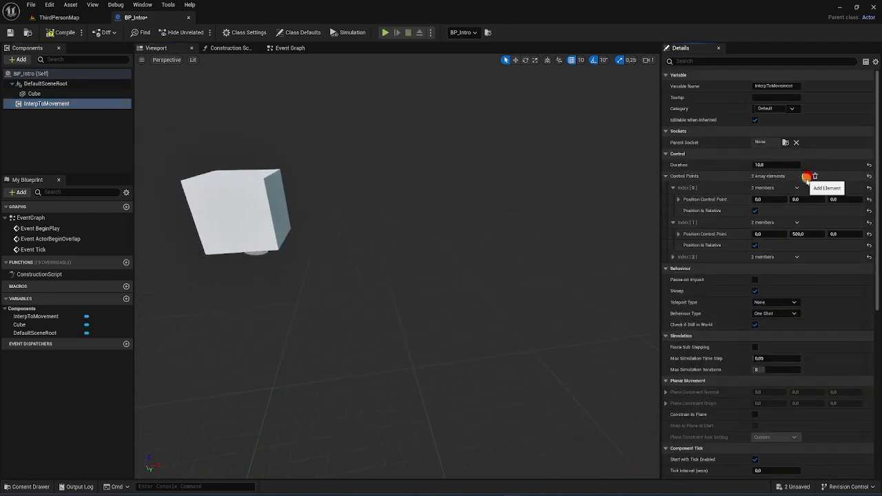
click(673, 258)
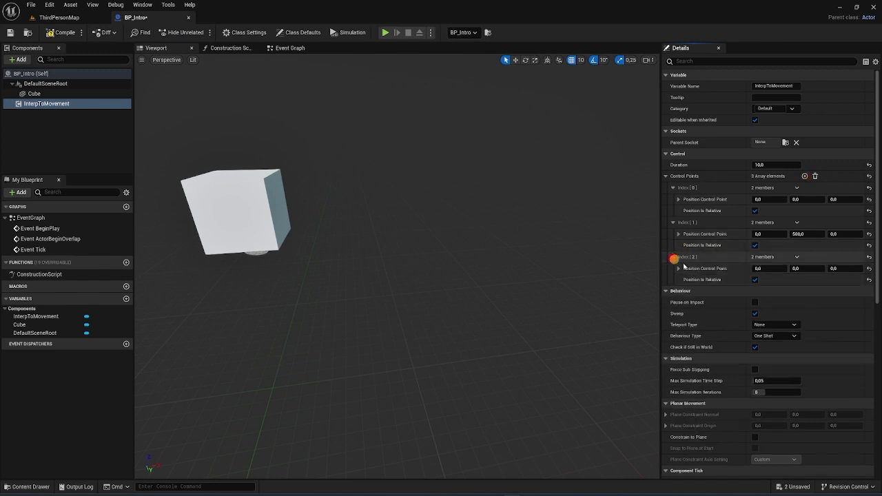
click(841, 268)
text(500)
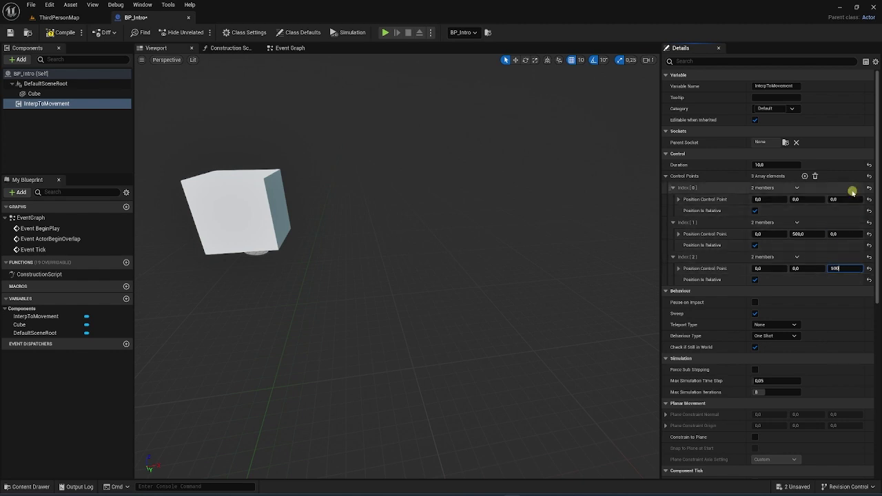
click(842, 199)
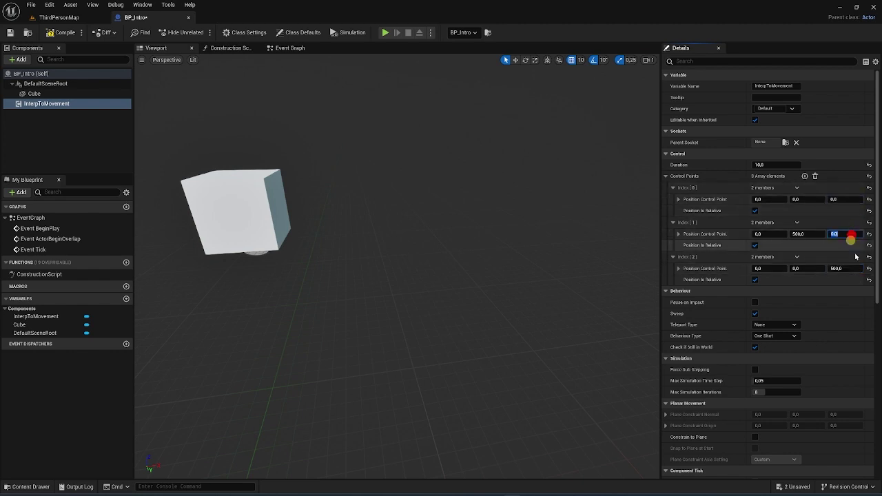
click(854, 269)
- Play-test the three-point path, walking the character toward the wall
click(386, 33)
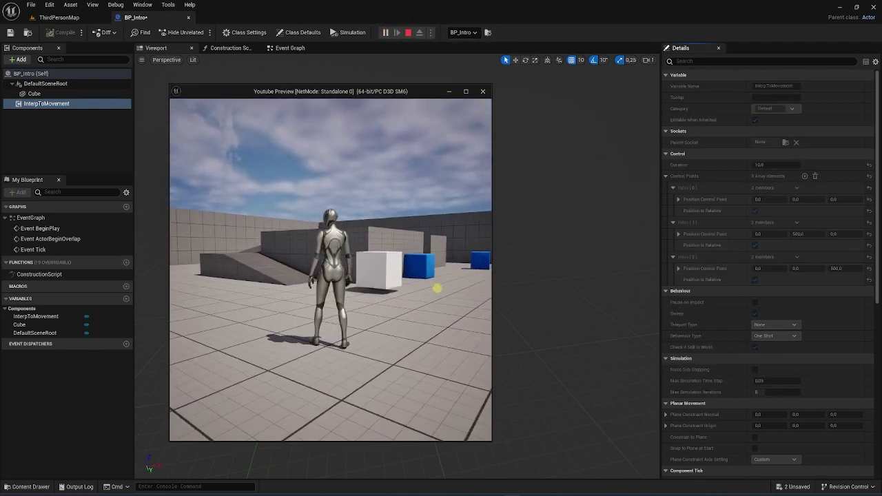
key(w)
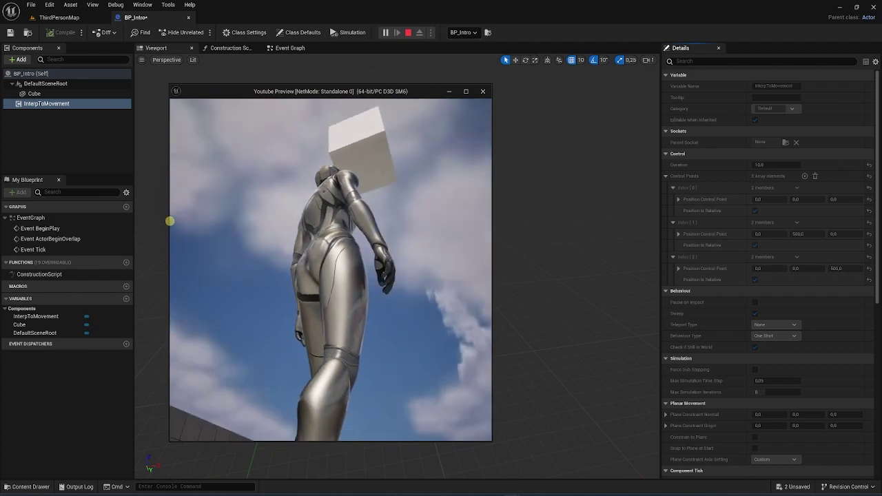
key(Escape)
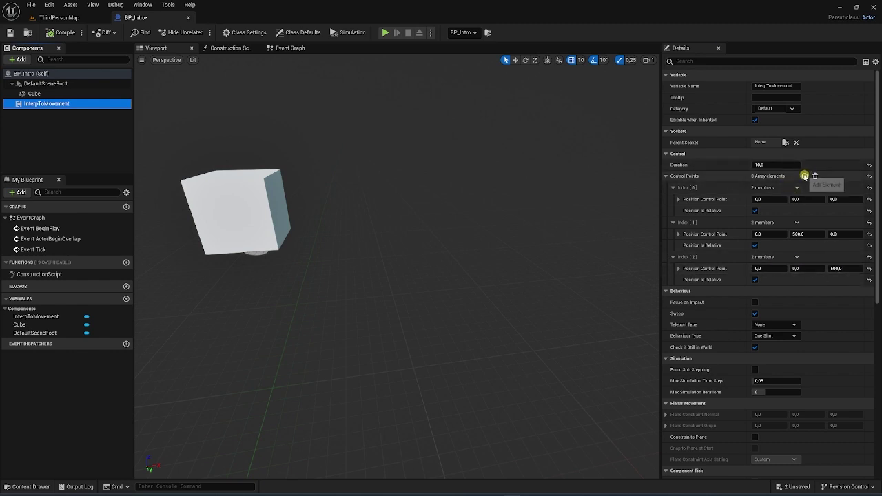
- Add a fourth control point at 0, 0, 0 with Duration 50 and preview the path
click(804, 176)
click(691, 292)
text(5)
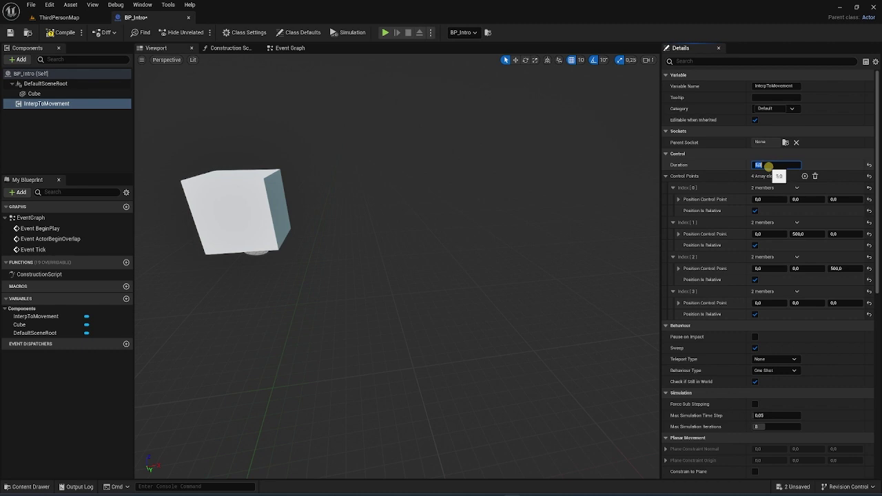
click(386, 33)
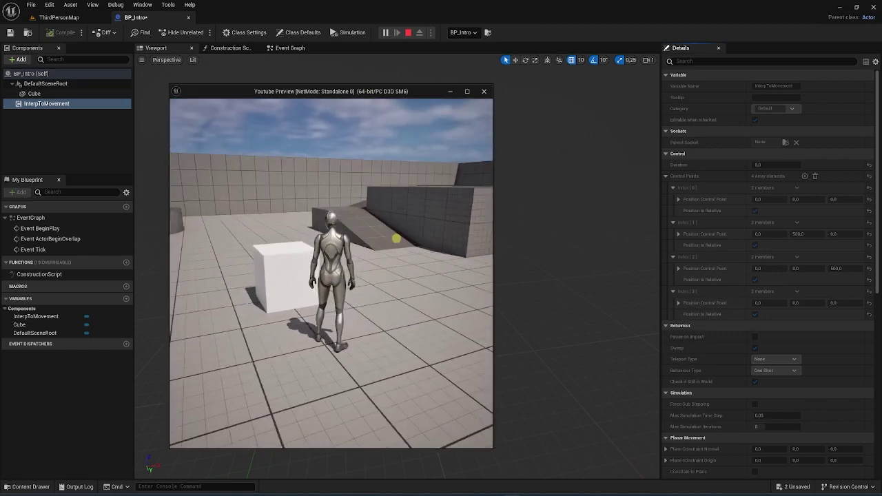
key(Escape)
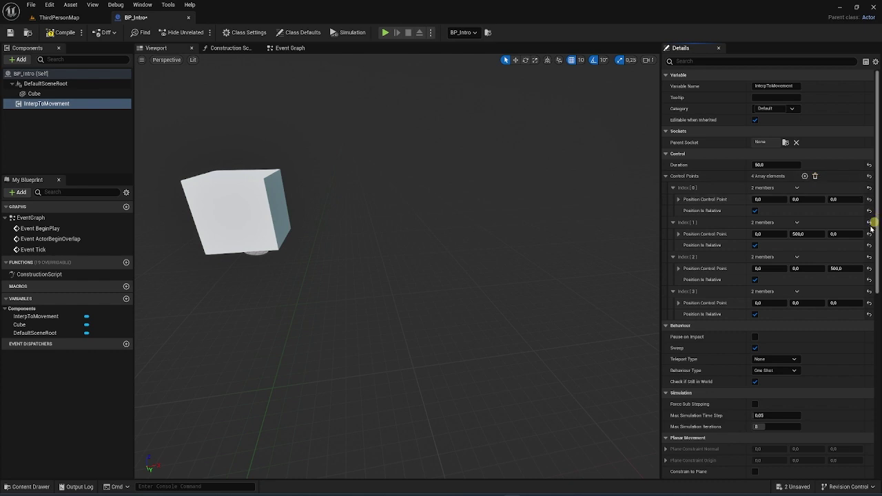
- Delete the fourth control point, Index [3], from its element options
right_click(712, 226)
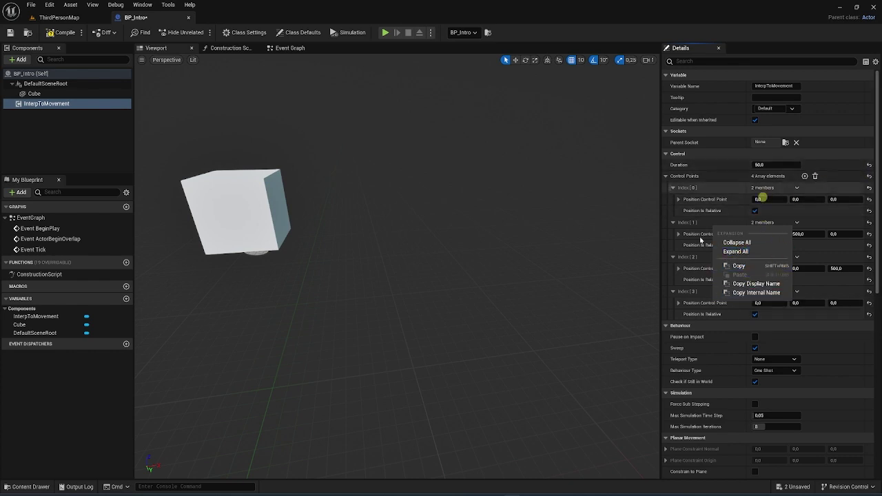
click(680, 294)
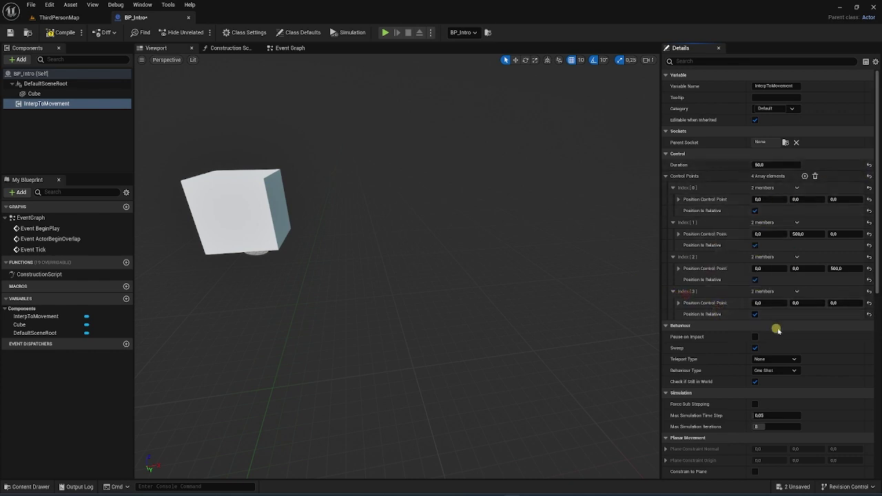
click(796, 291)
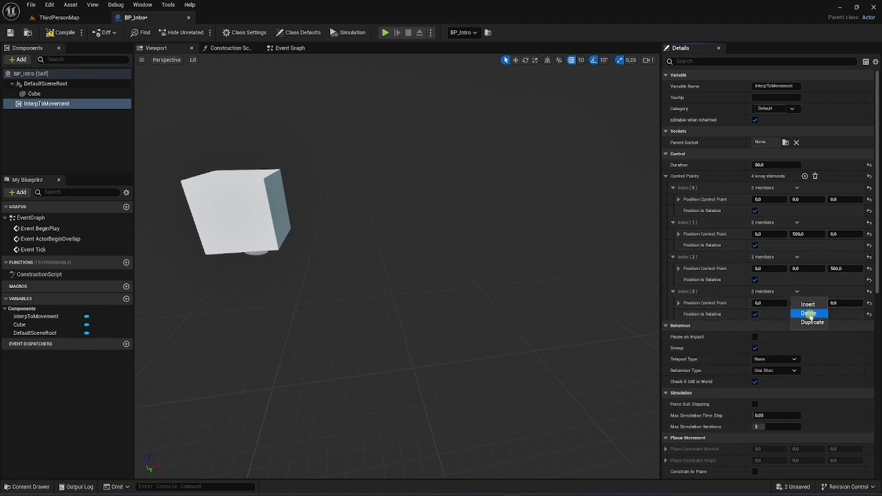
click(816, 315)
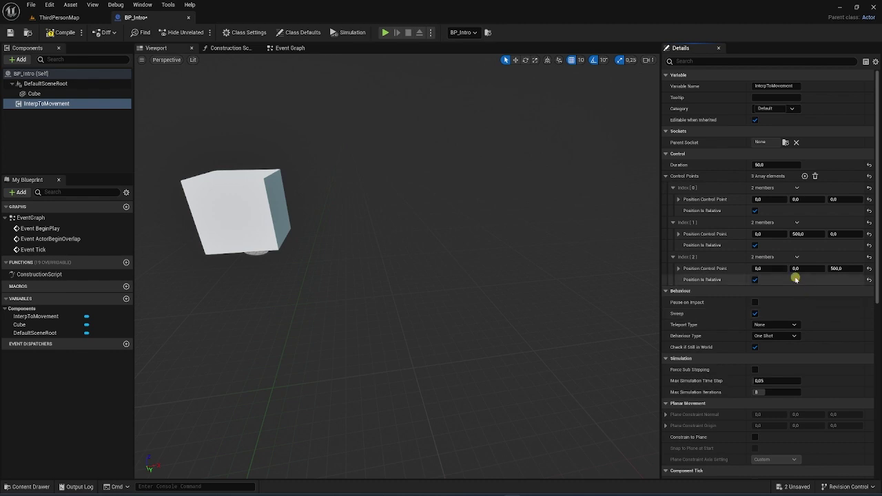
- Restore the fourth control point so Control Points holds four elements again
click(816, 176)
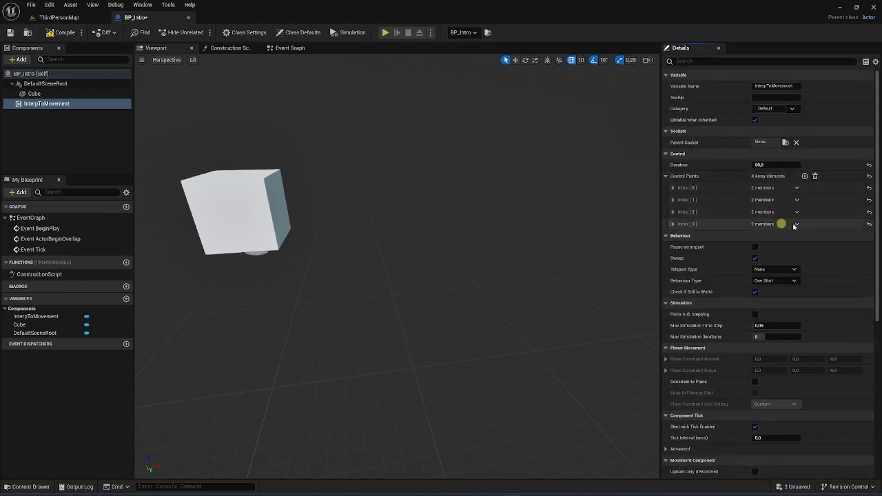
click(675, 225)
click(797, 224)
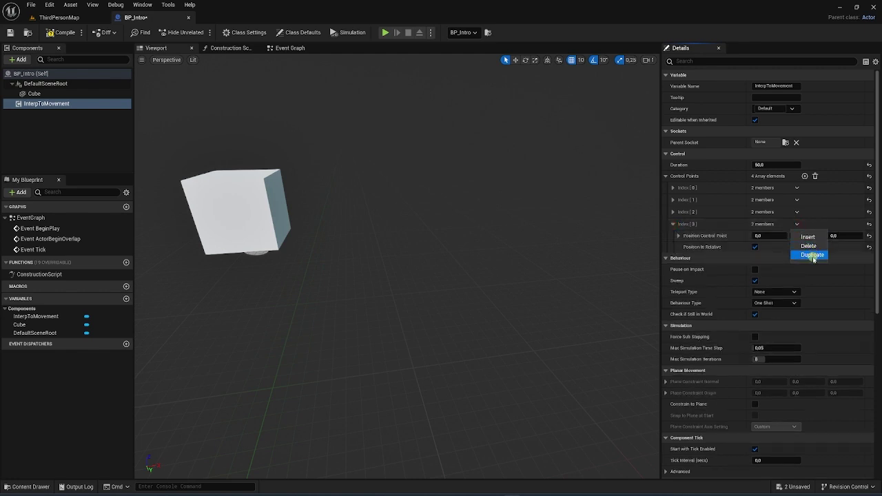
click(797, 222)
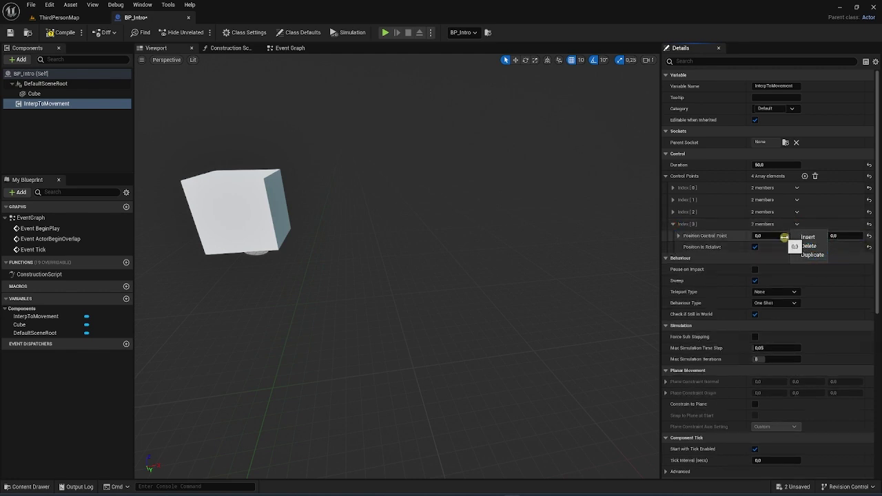
click(62, 122)
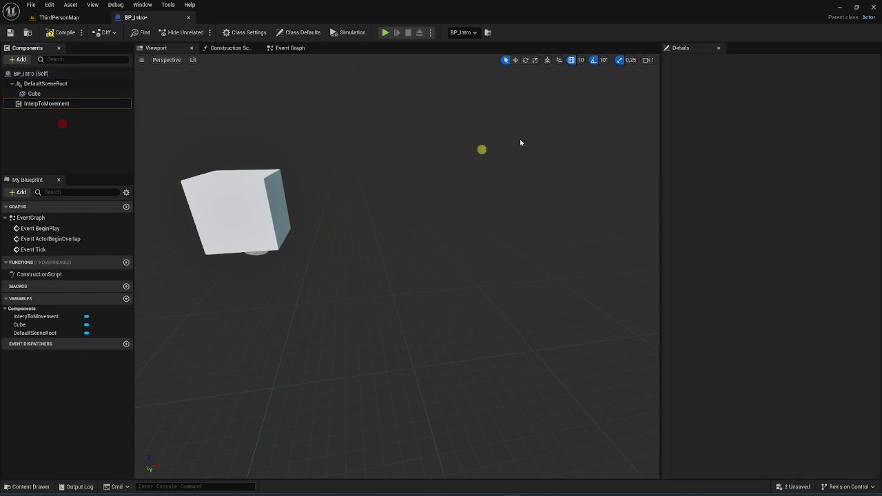
click(29, 104)
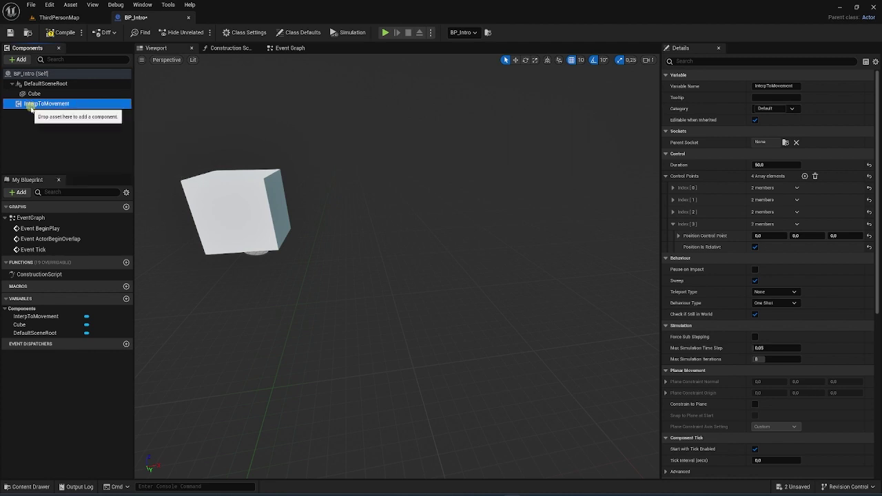
click(17, 59)
scroll(52, 162, down, 3)
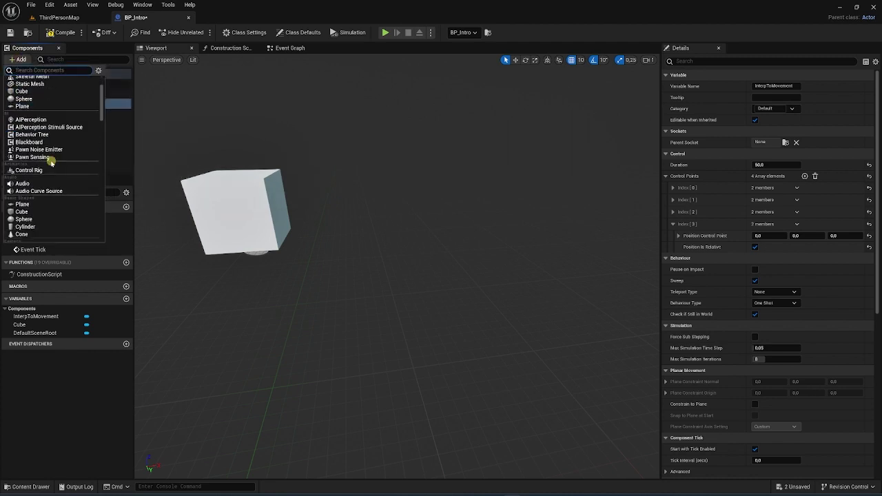
scroll(51, 162, down, 3)
scroll(51, 162, down, 3)
scroll(52, 162, down, 3)
scroll(51, 164, down, 5)
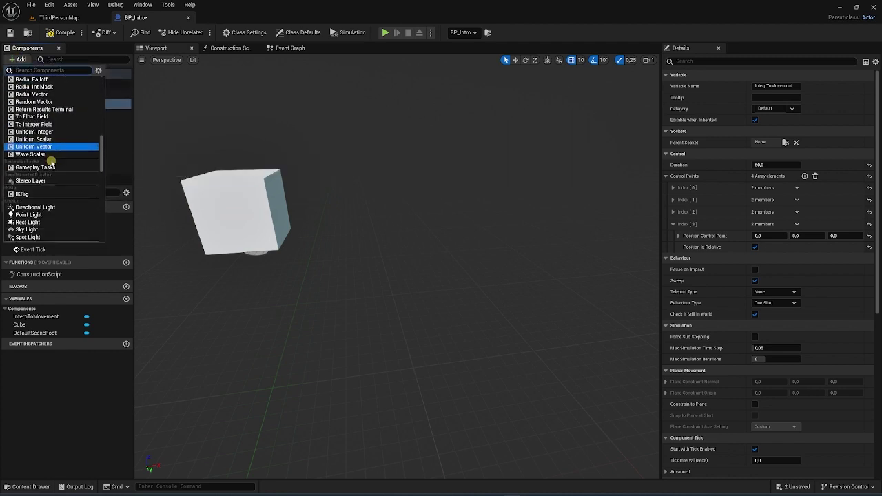
scroll(53, 169, down, 5)
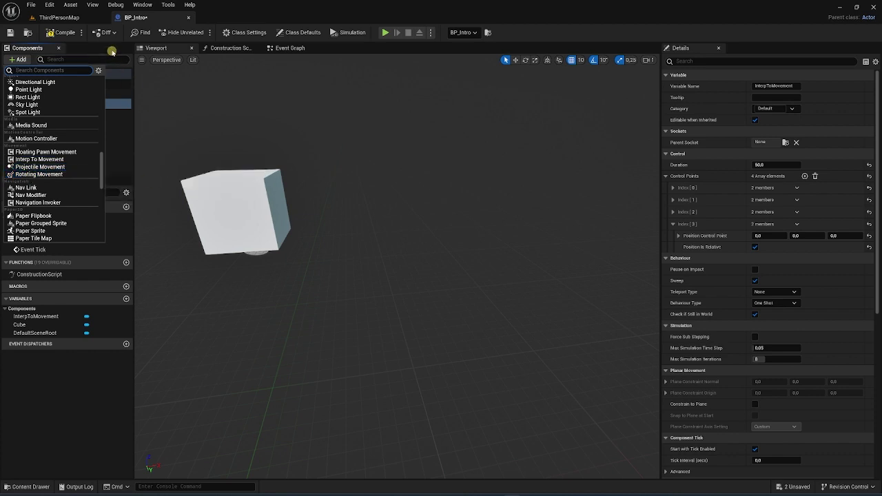
mouse_move(345, 197)
mouse_down()
mouse_move(325, 206)
mouse_move(321, 191)
mouse_up()
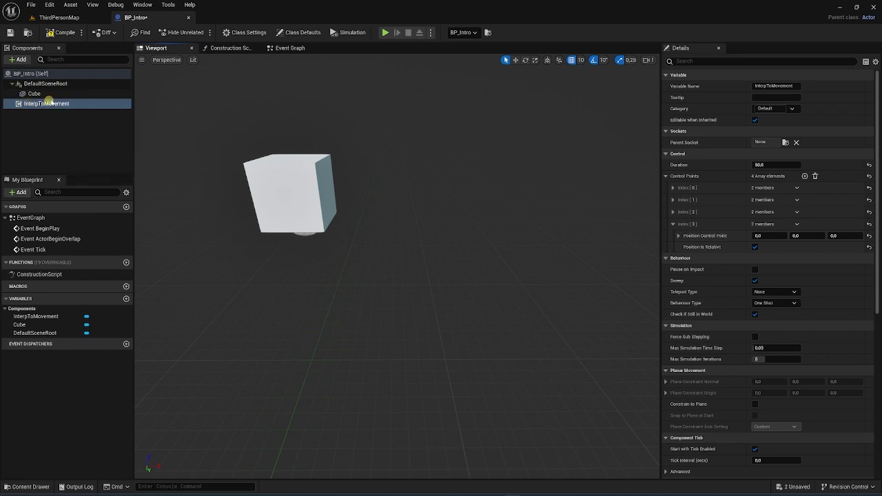
- Go from Construction Script to the Event Graph with disabled BeginPlay, ActorBeginOverlap and Tick nodes
click(225, 49)
click(293, 48)
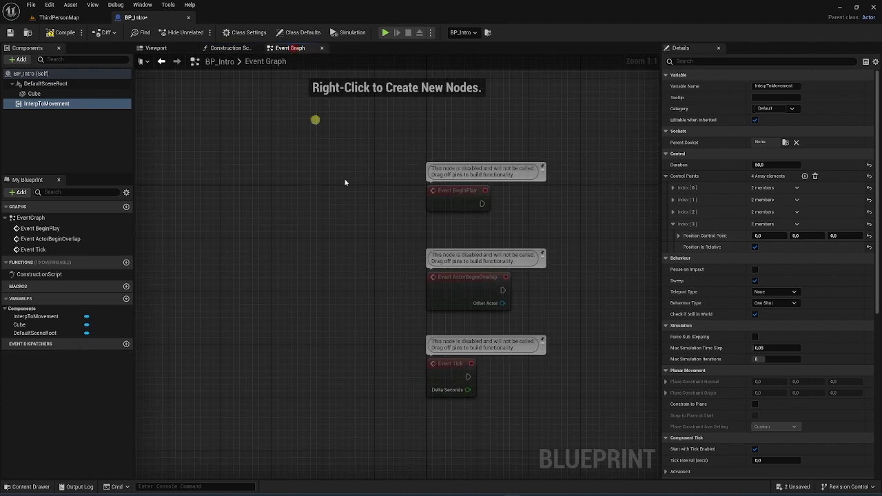